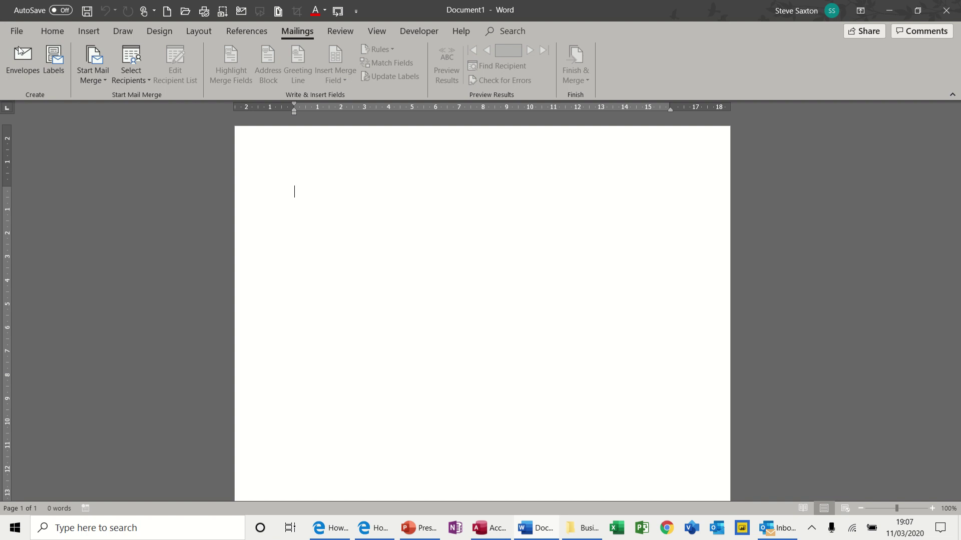
Make the blank document a mail merge letter and bring up the recipient source choices.
click(105, 80)
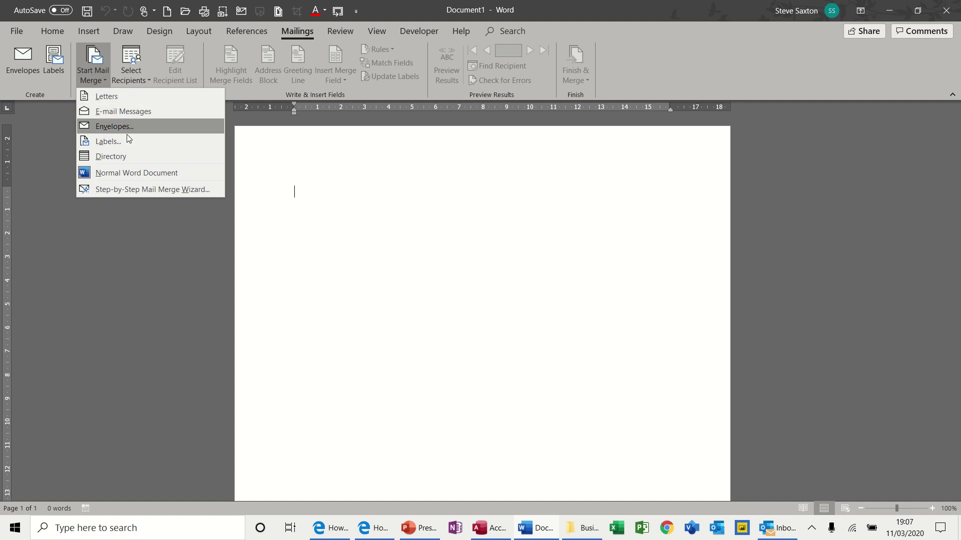
click(111, 96)
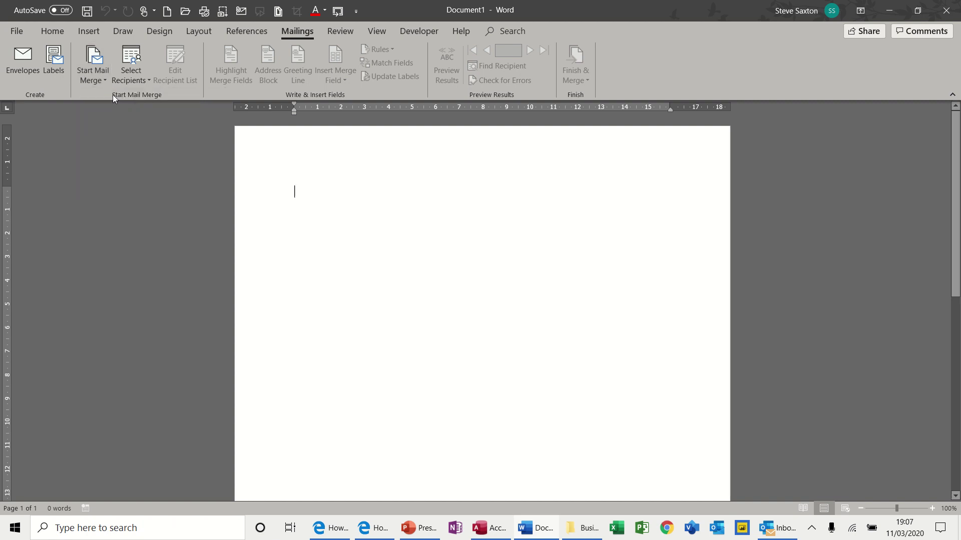
click(146, 82)
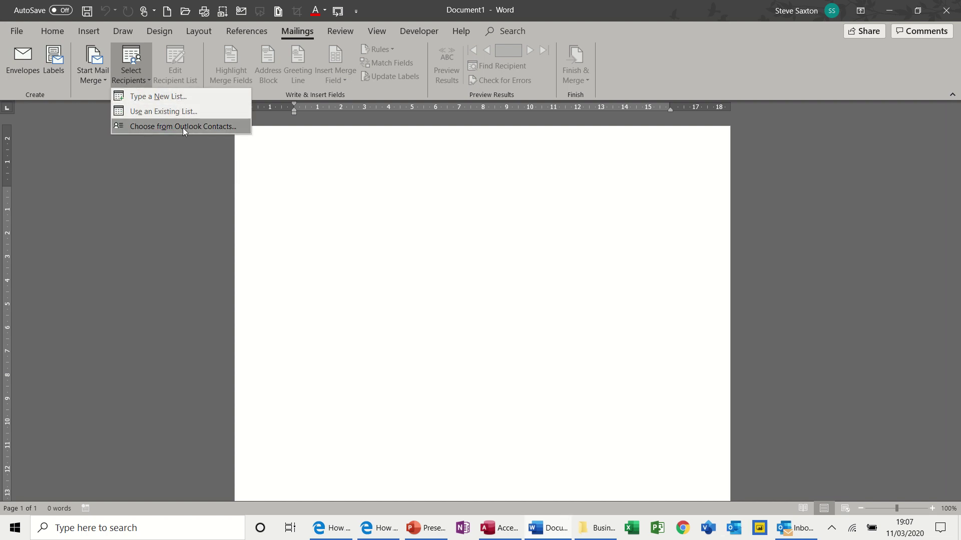
Begin a new address list with the first recipient's title Mr and first and last name.
click(169, 96)
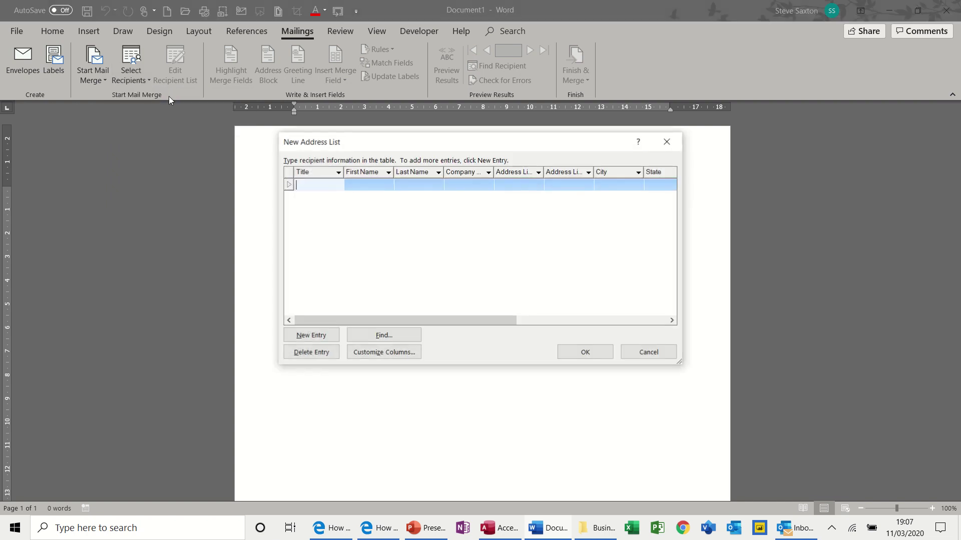
text(Mr)
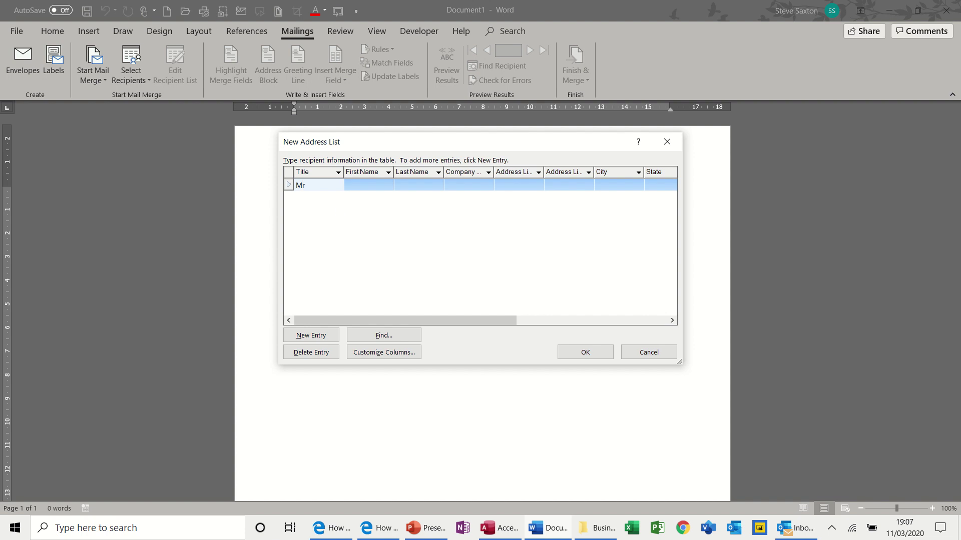
key(Tab)
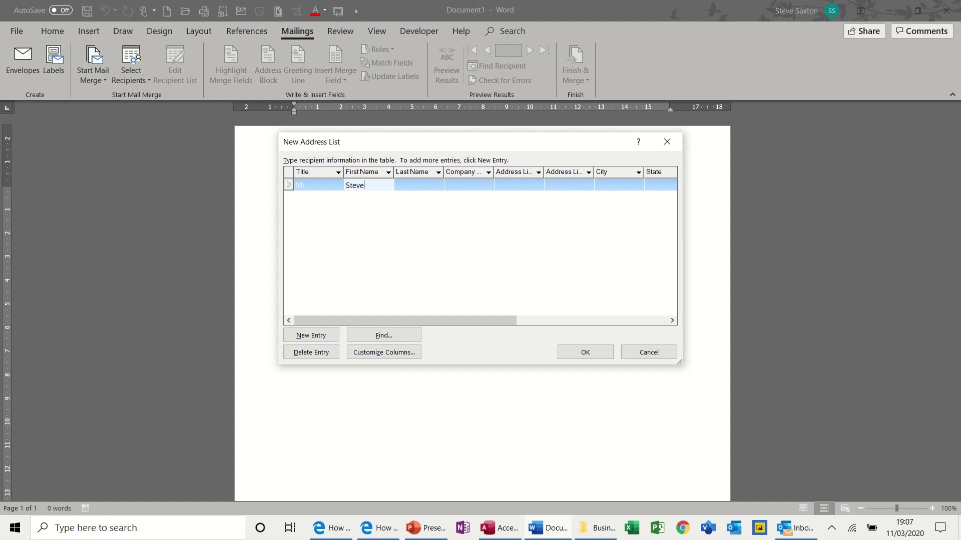
key(Tab)
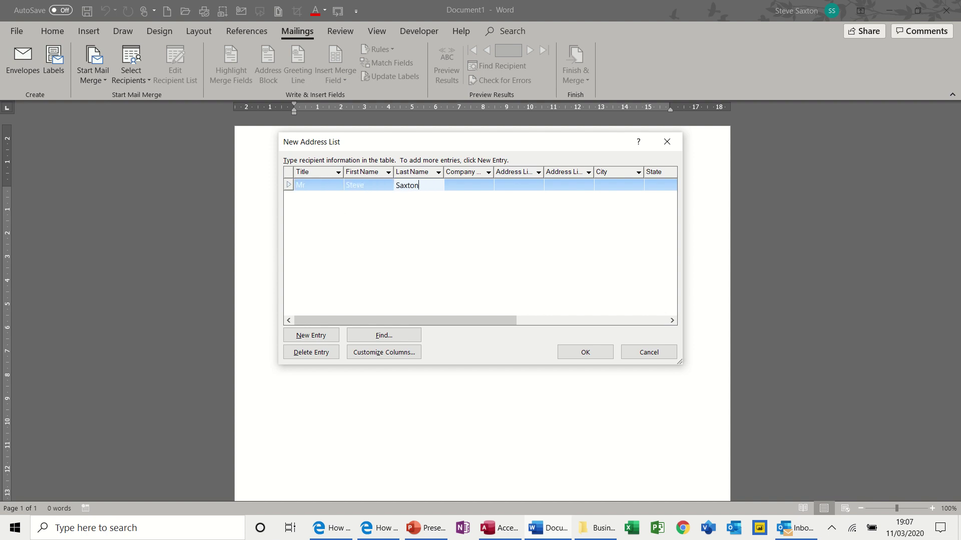
Enter the first recipient's company IT's Easy, street address and city.
key(Tab)
text(I)
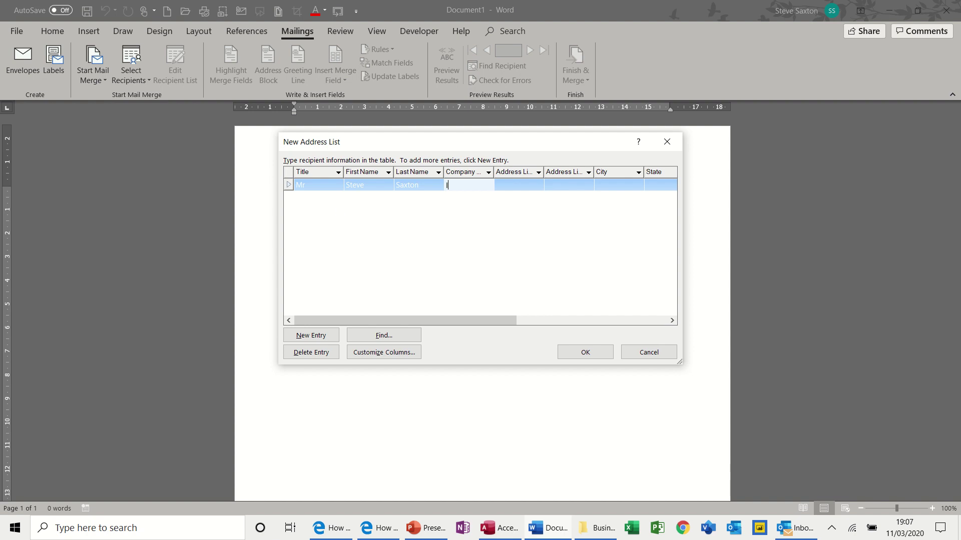
text(T's Easy)
key(Tab)
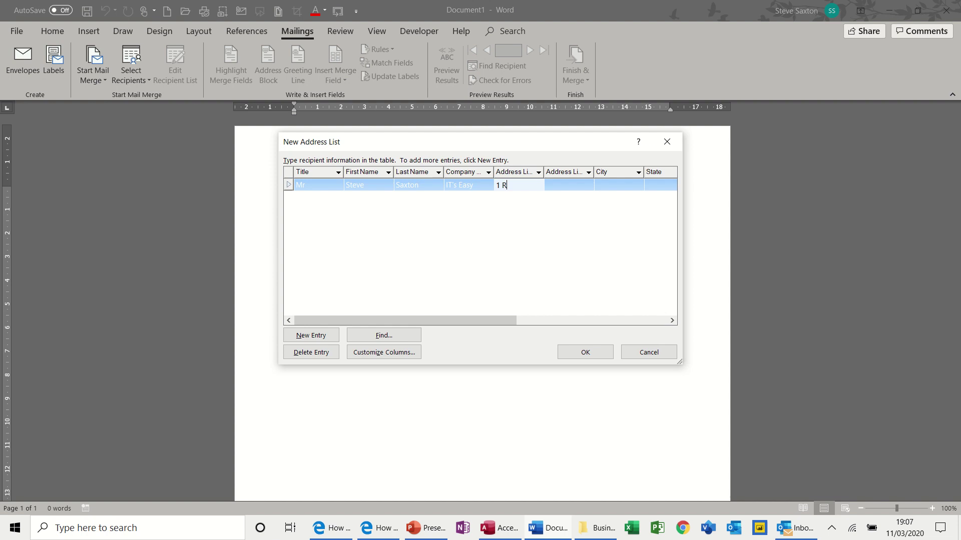
key(Tab)
key(Tab)
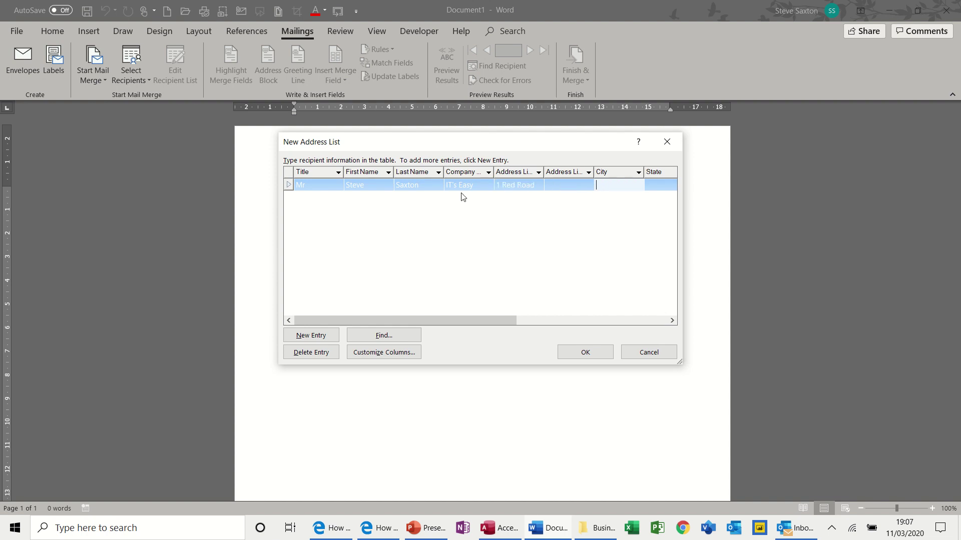
text(Leeds)
key(Tab)
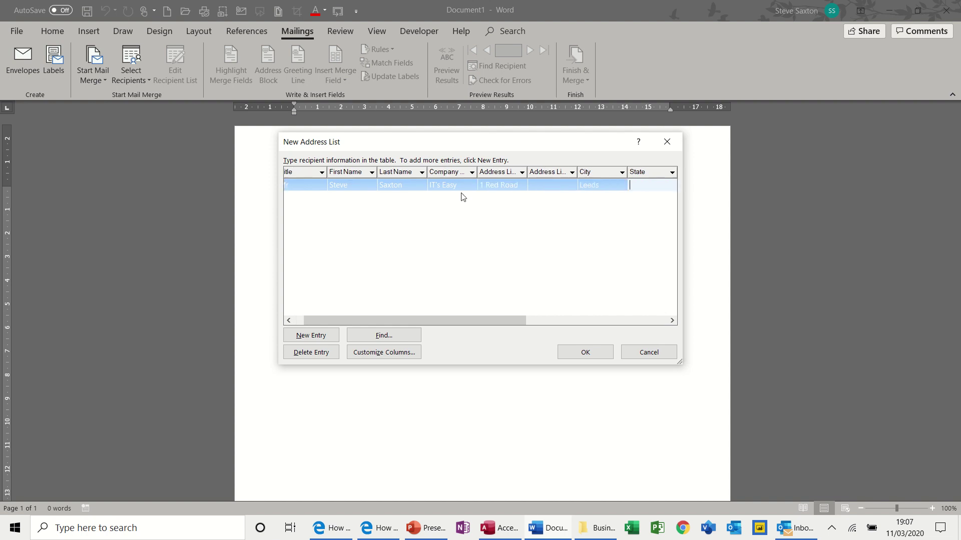
Rename the address list's State field to County.
click(376, 354)
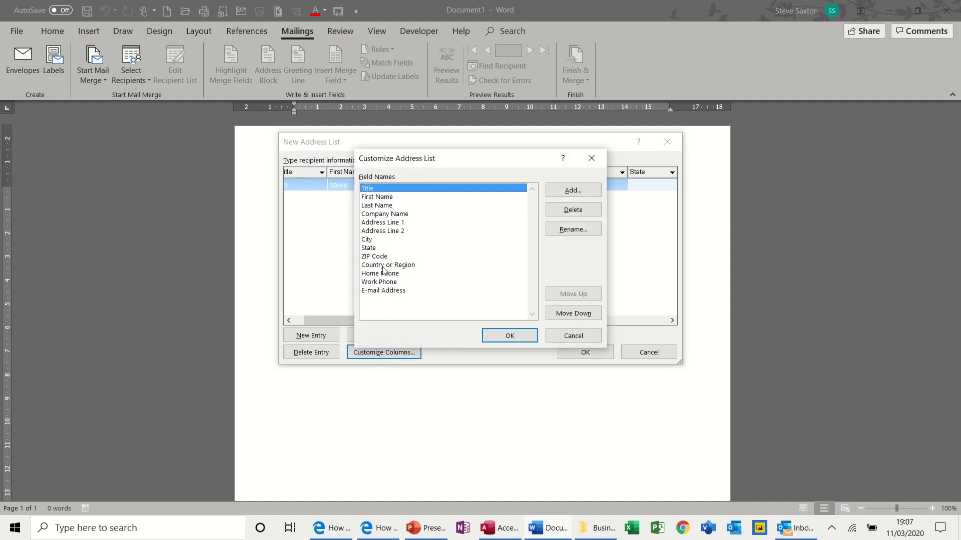
click(377, 245)
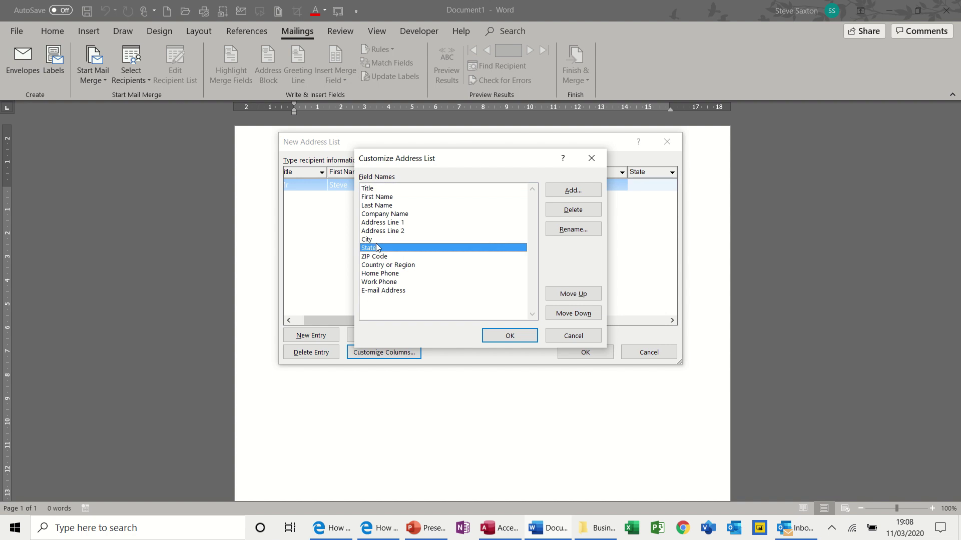
click(570, 234)
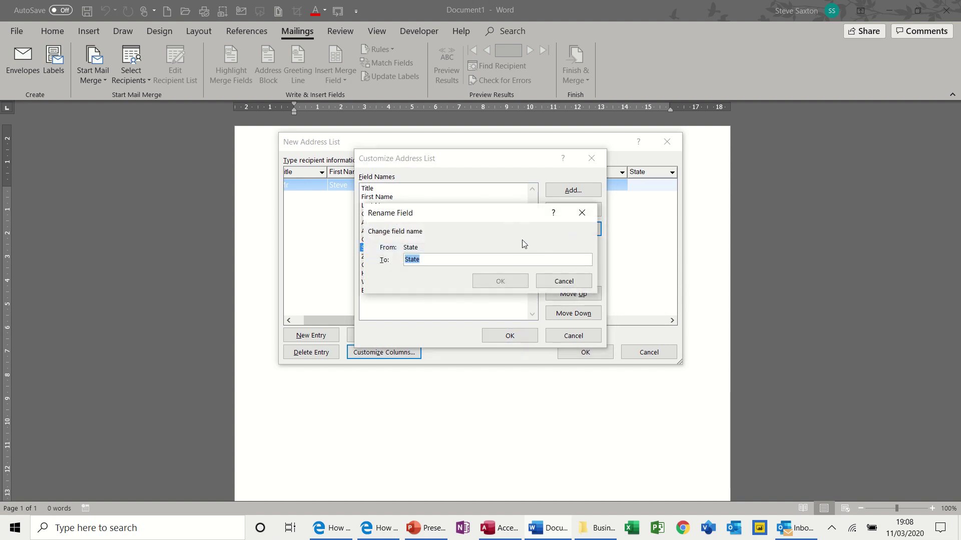
text(County)
click(515, 281)
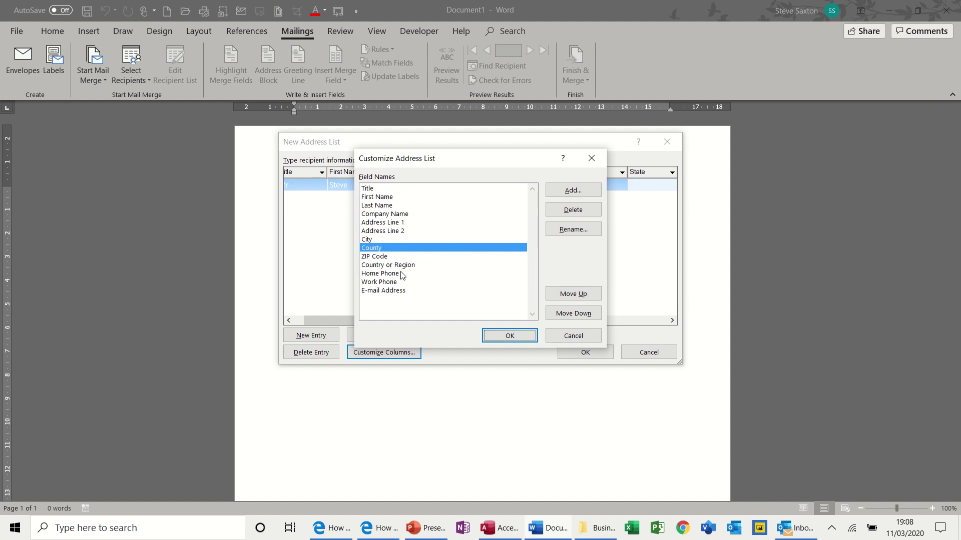
Rename the ZIP Code field to Post Code and apply the customised fields.
click(386, 257)
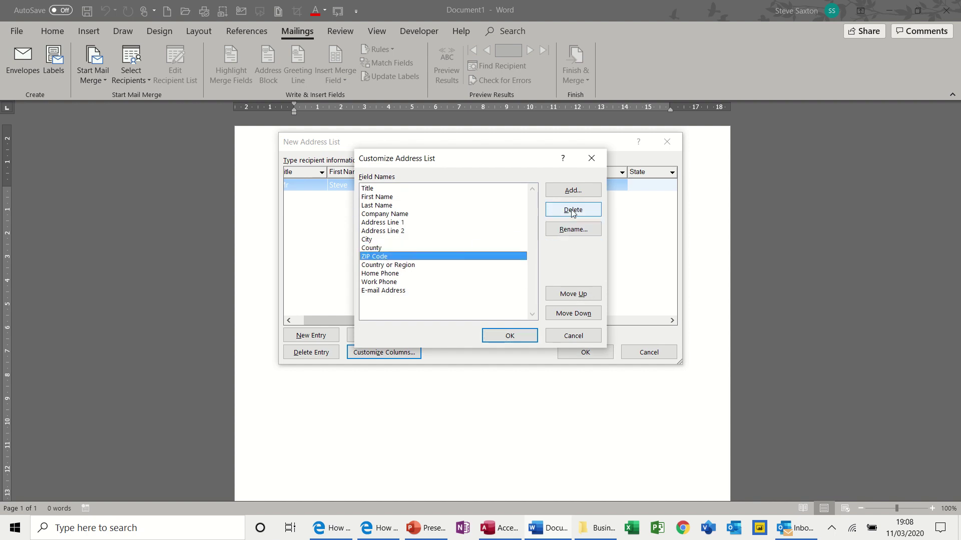
click(573, 229)
text(P)
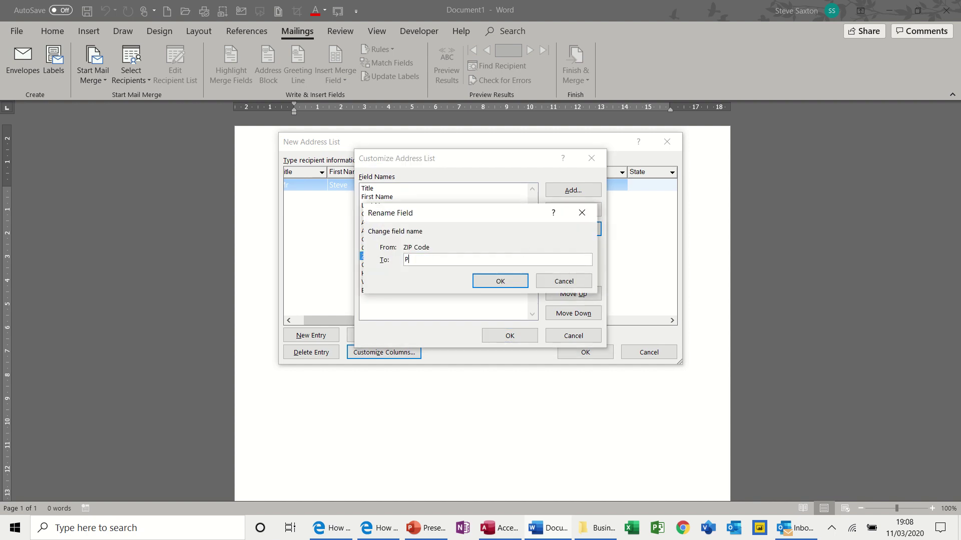
text(ost Code)
click(512, 281)
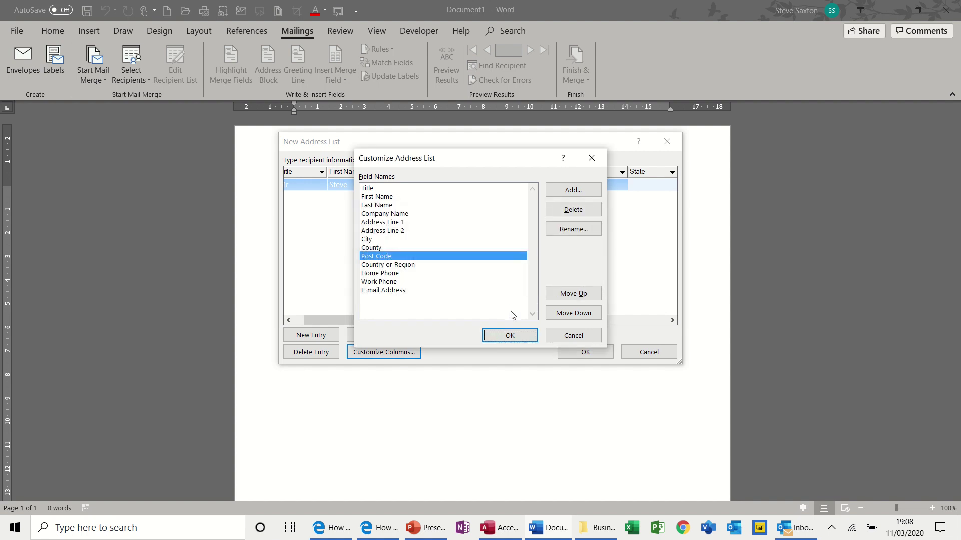
click(510, 335)
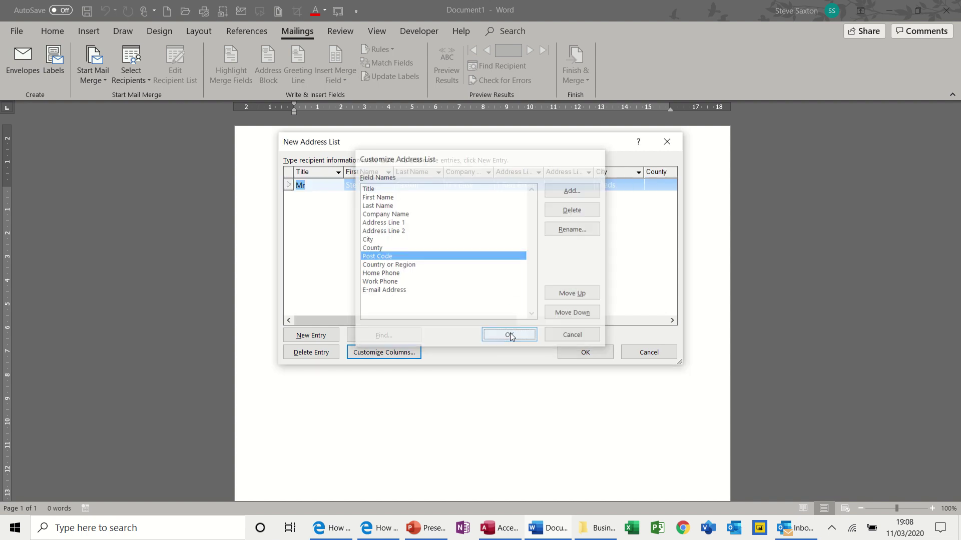
Fill in the first recipient's county, West Yorkshire, and post code.
click(653, 184)
text(W)
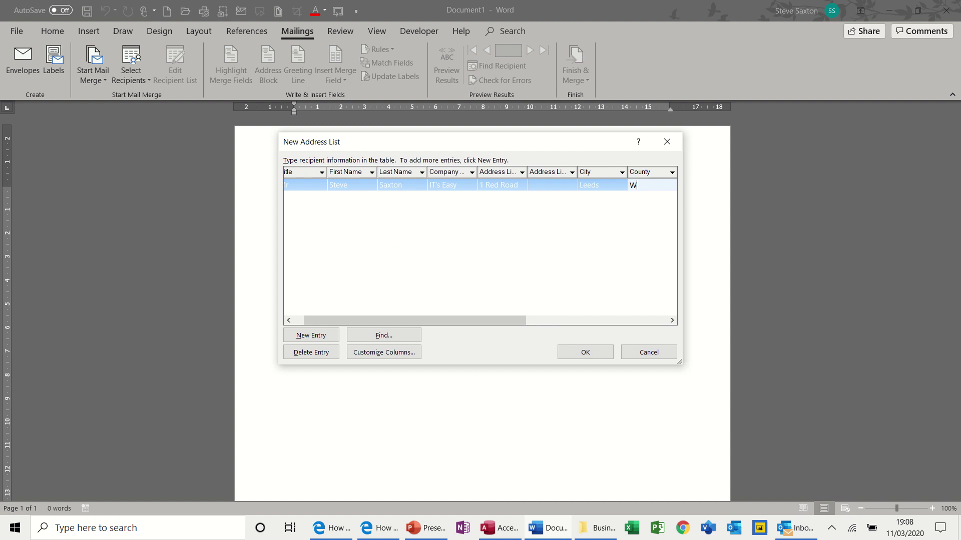
text(est Yorj)
text(kshire)
key(Tab)
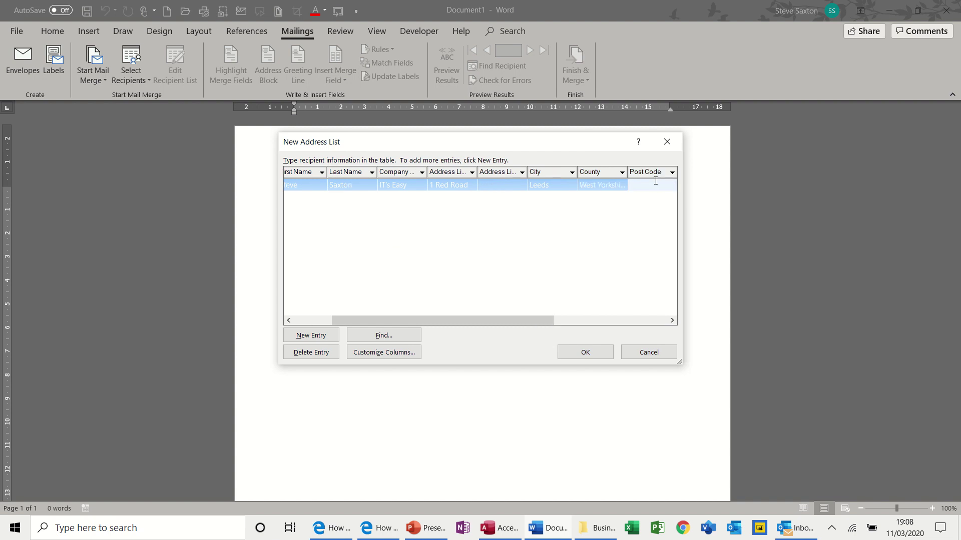
text(LE2 2RT)
Add a second entry with title Mr and the recipient's first and last name.
click(322, 338)
text(Mrs)
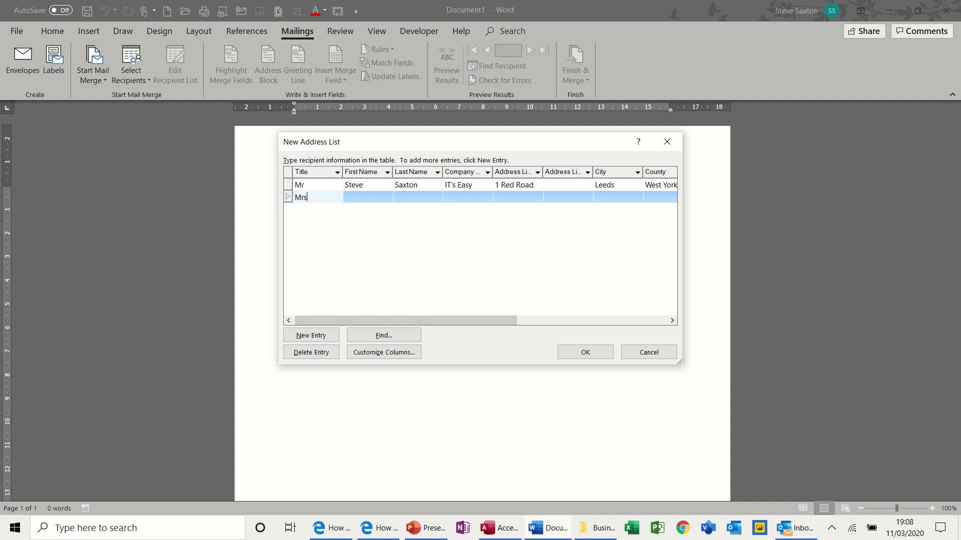
key(Tab)
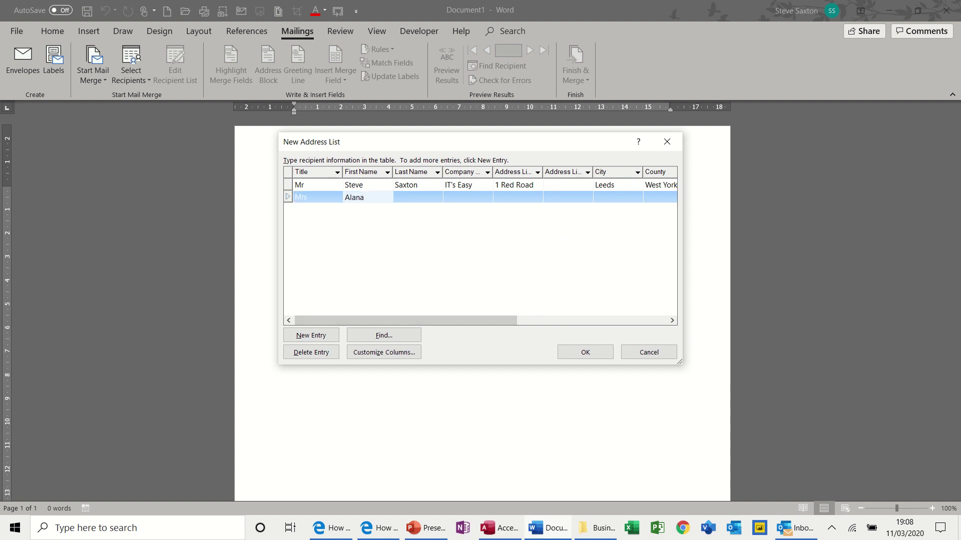
key(Tab)
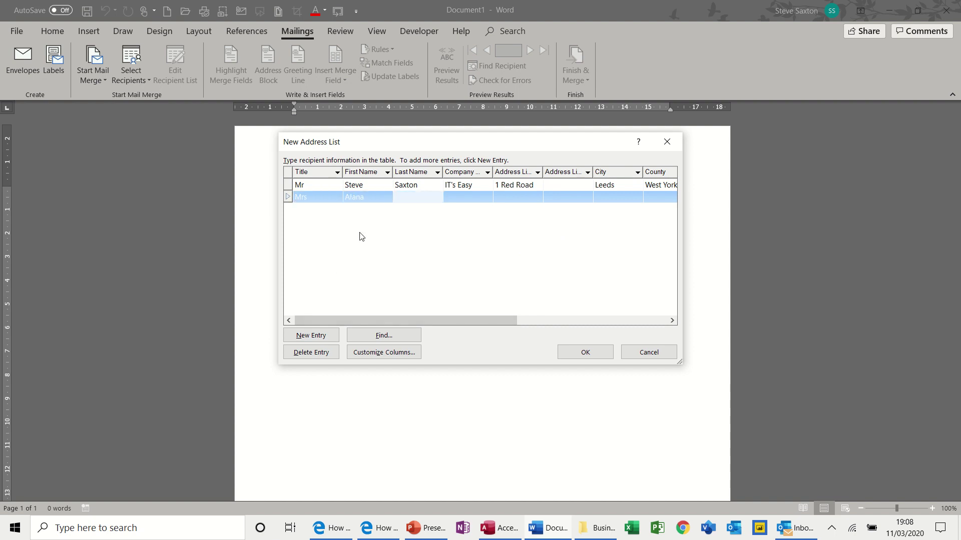
Give the second recipient a street address, city and county West Yorkshire, leaving company blank.
key(Tab)
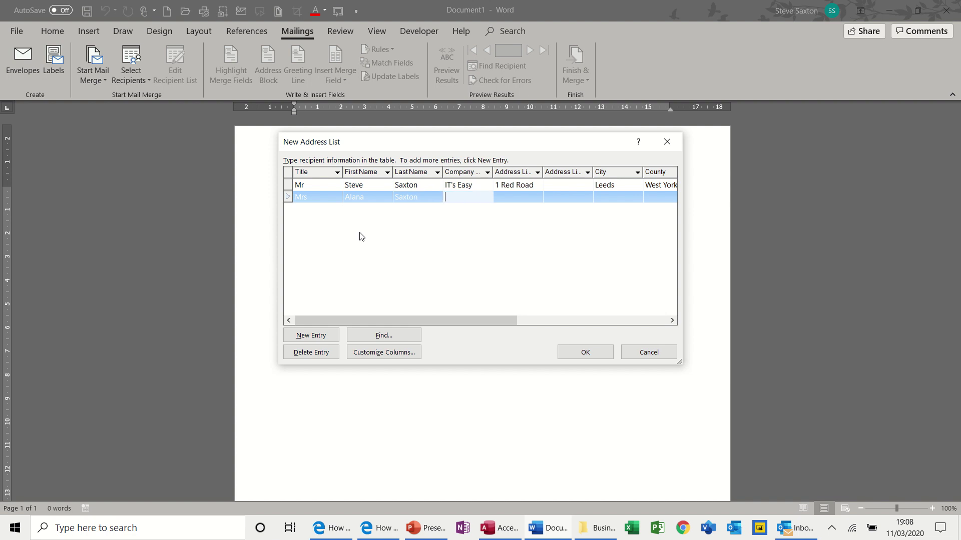
key(Tab)
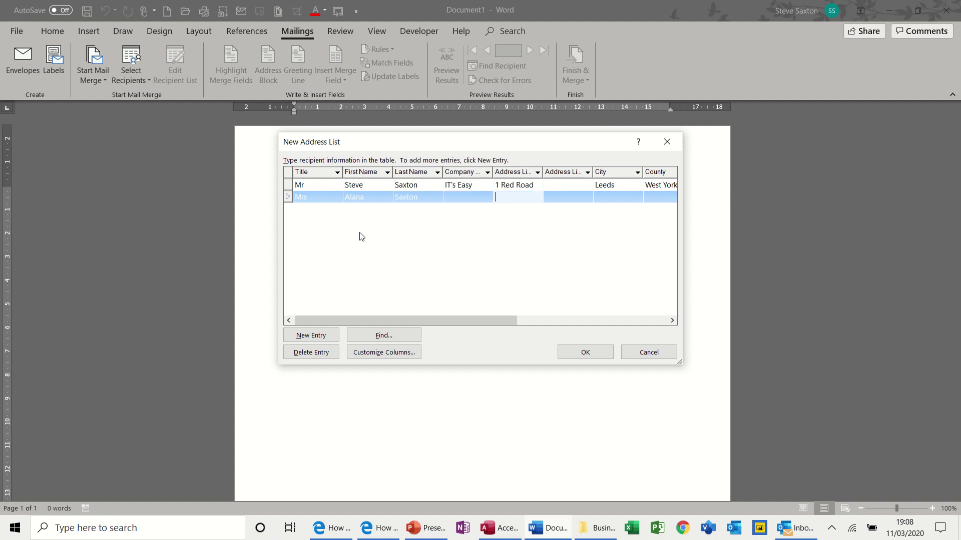
key(Tab)
key(Tab)
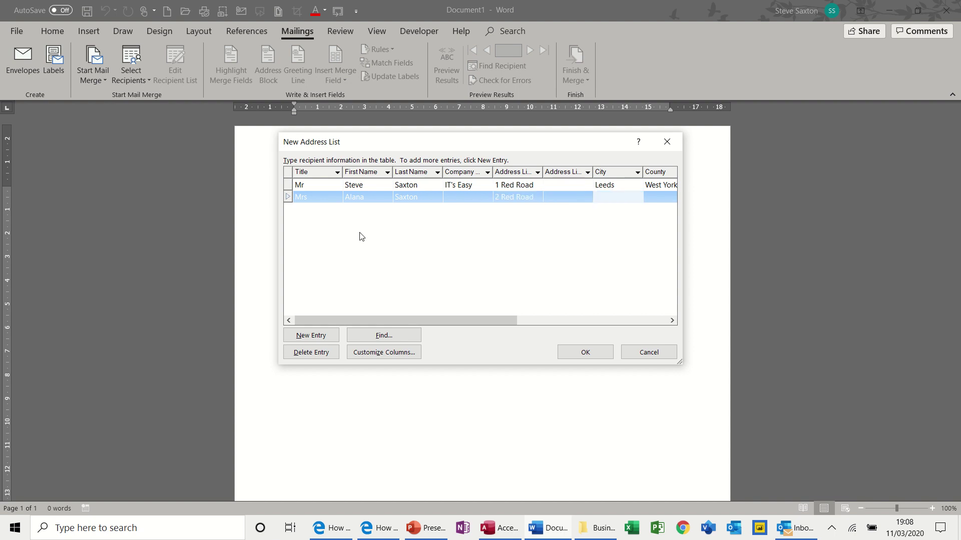
text(Bradford)
key(Tab)
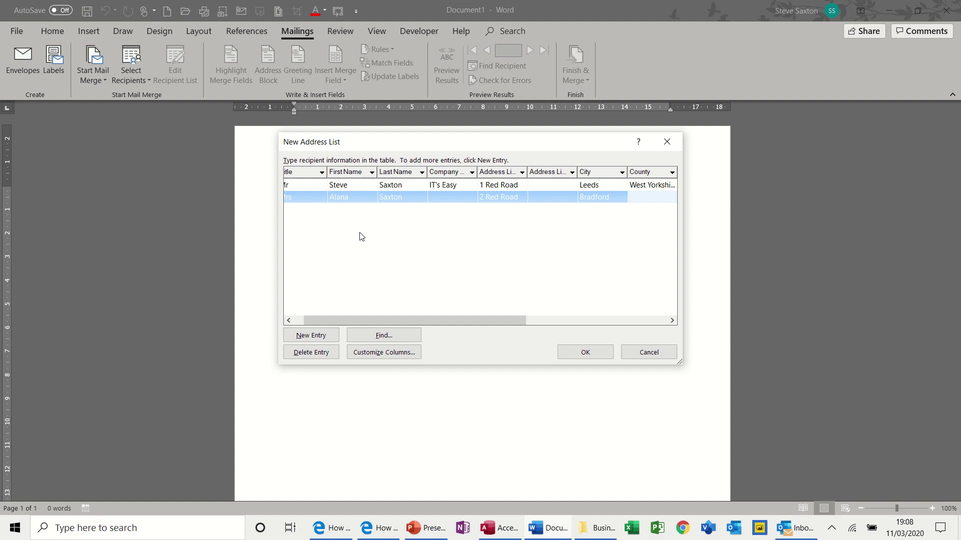
text(West Yorkshire)
key(Tab)
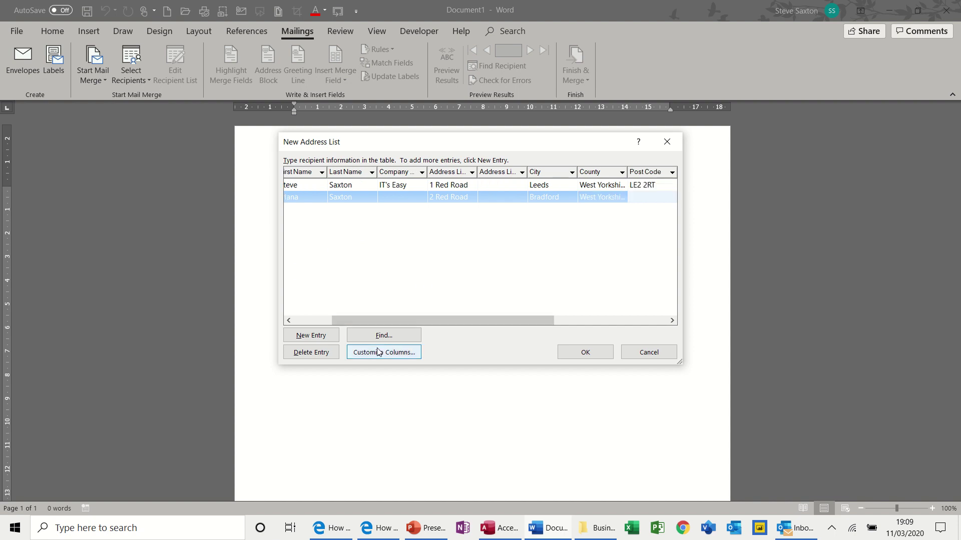
Save the address list as My Data.mdb, replacing the existing file.
click(585, 354)
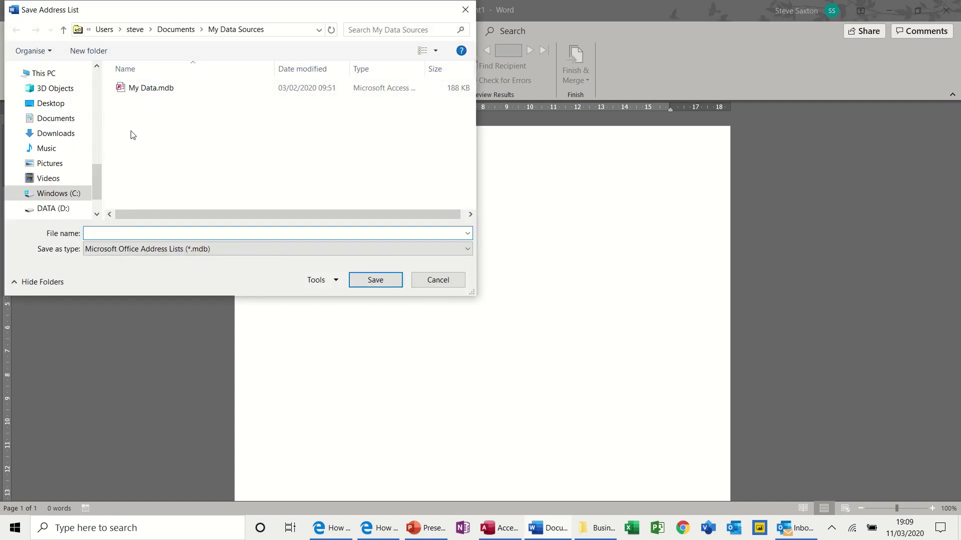
click(136, 91)
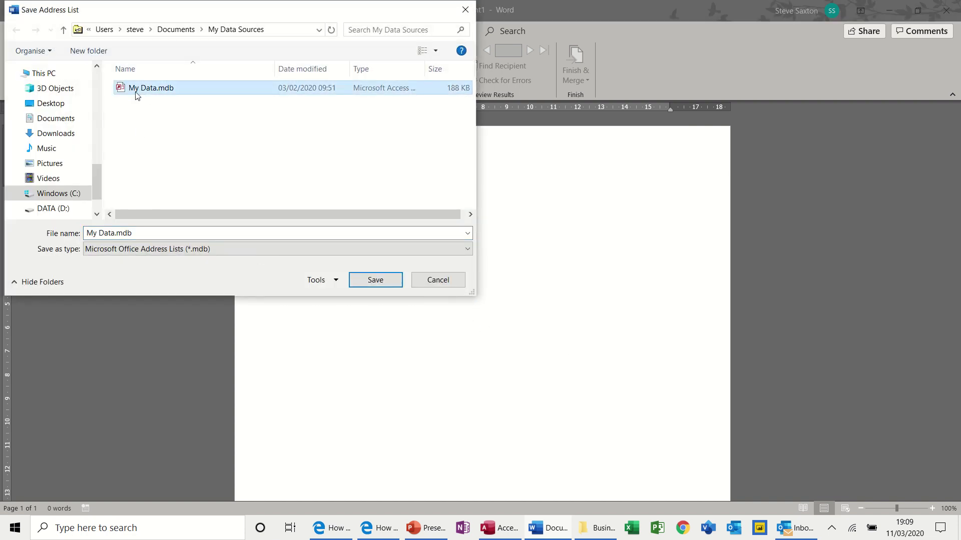
click(364, 282)
click(365, 282)
click(510, 265)
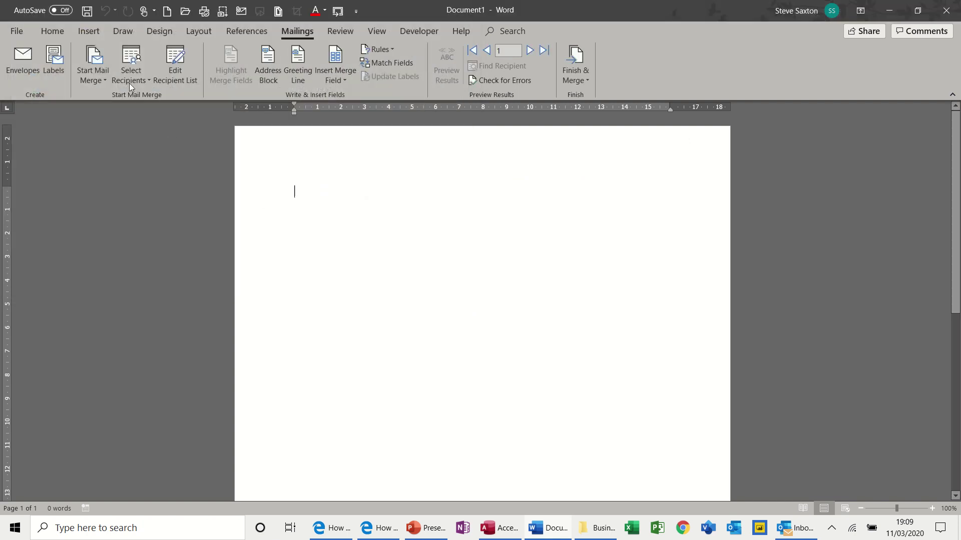
Review both recipients in the My Data.mdb recipient list and accept it.
click(181, 68)
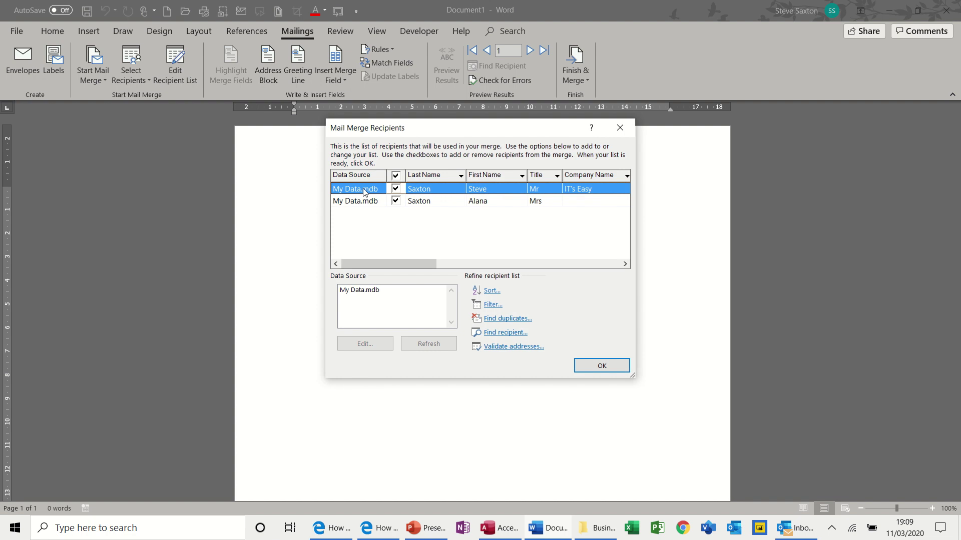
click(357, 294)
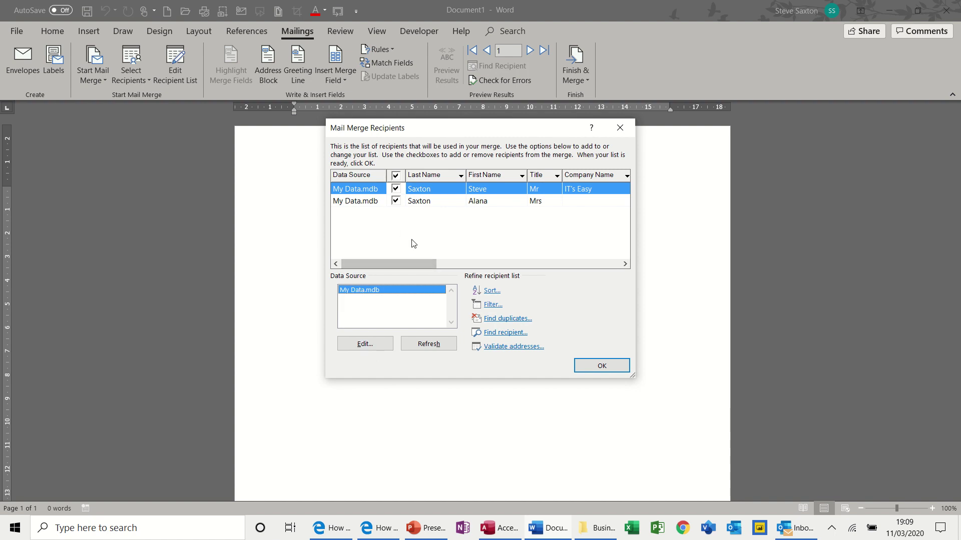
click(586, 366)
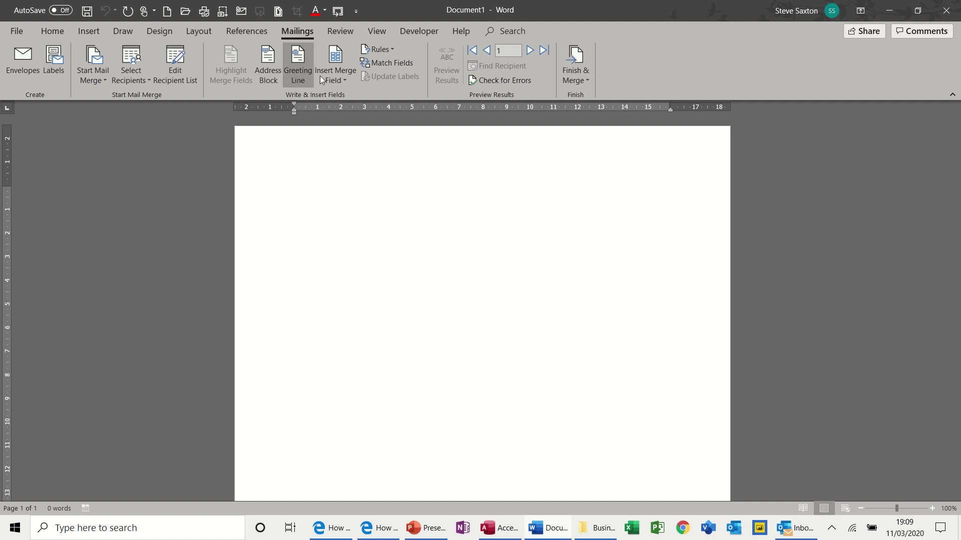
Insert an «AddressBlock» field using the title plus full name format.
click(343, 80)
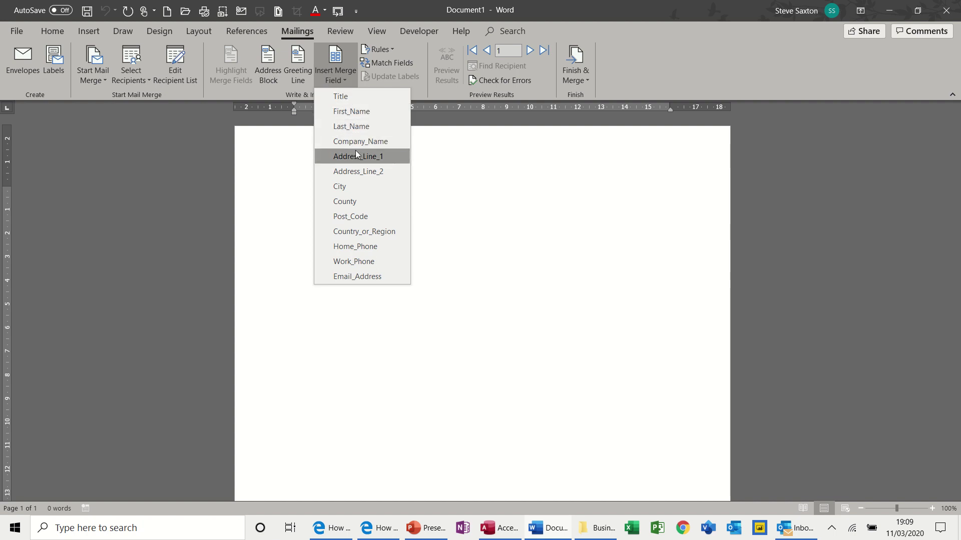
click(268, 63)
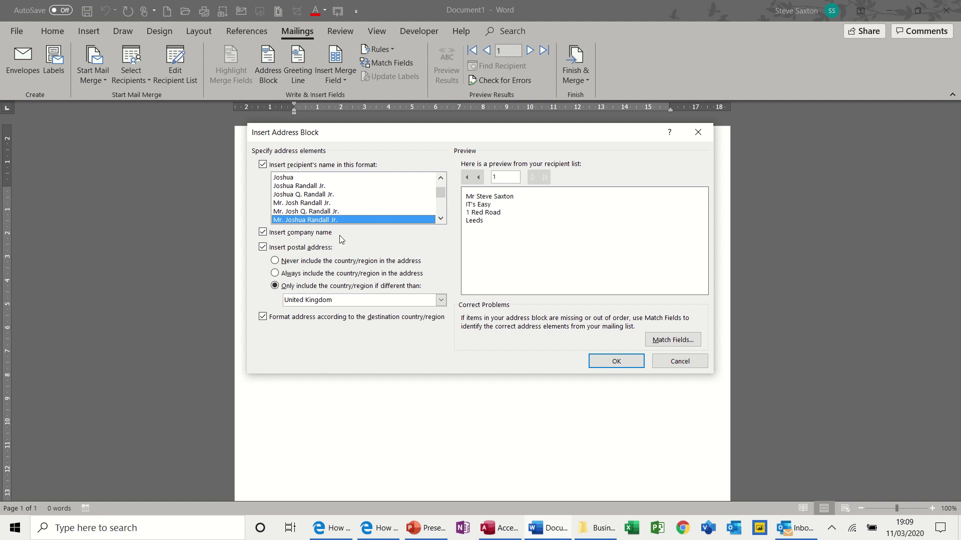
click(294, 210)
click(295, 202)
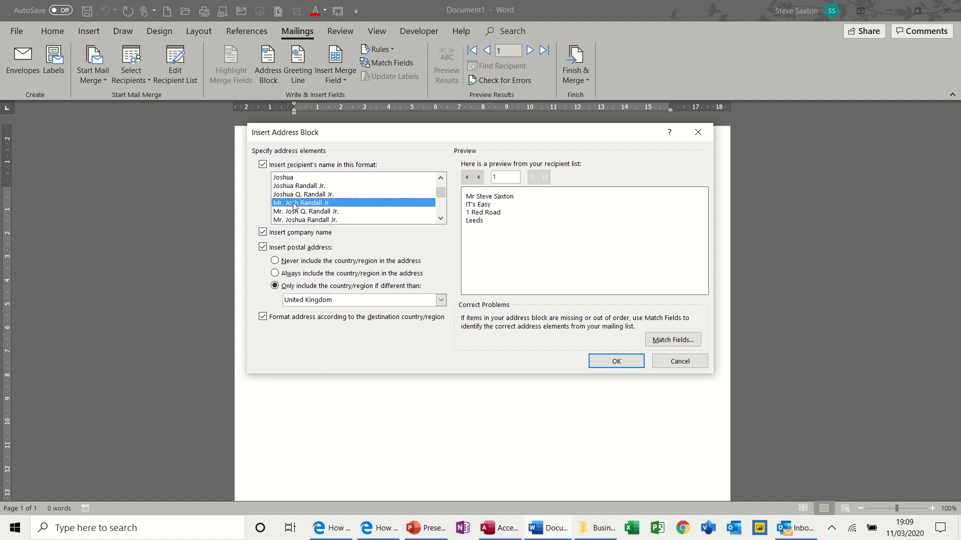
click(296, 194)
click(296, 186)
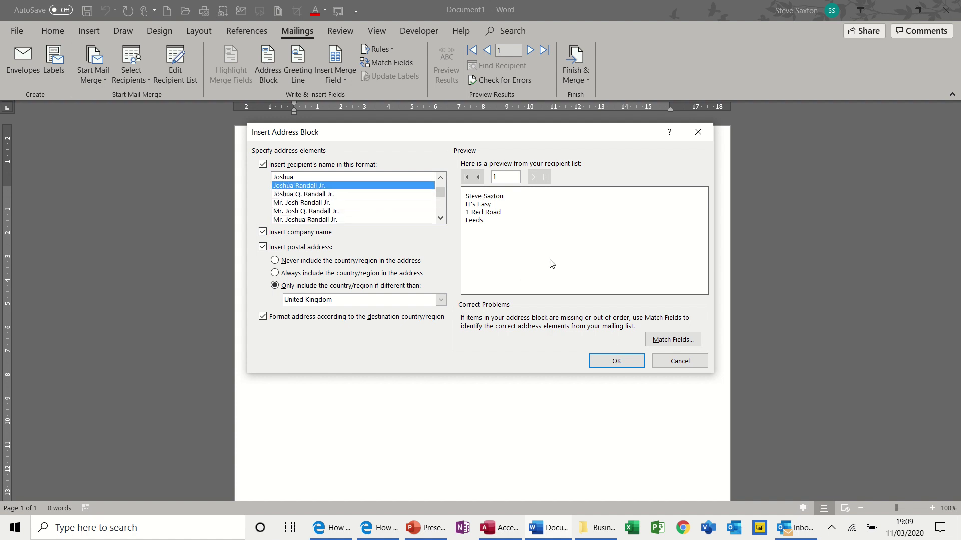
click(289, 221)
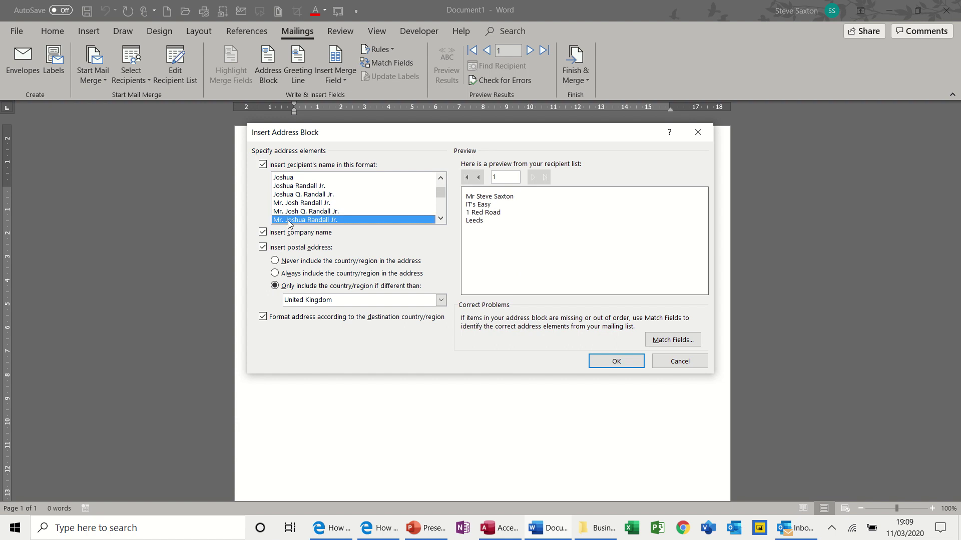
click(602, 360)
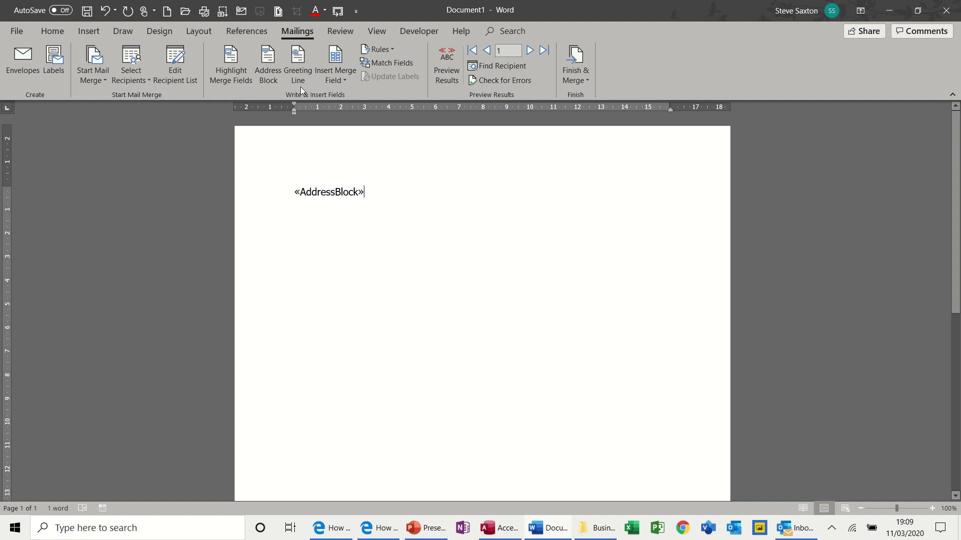
Preview both recipients' merged data and add a 'Dear' greeting line with title and surname.
click(445, 59)
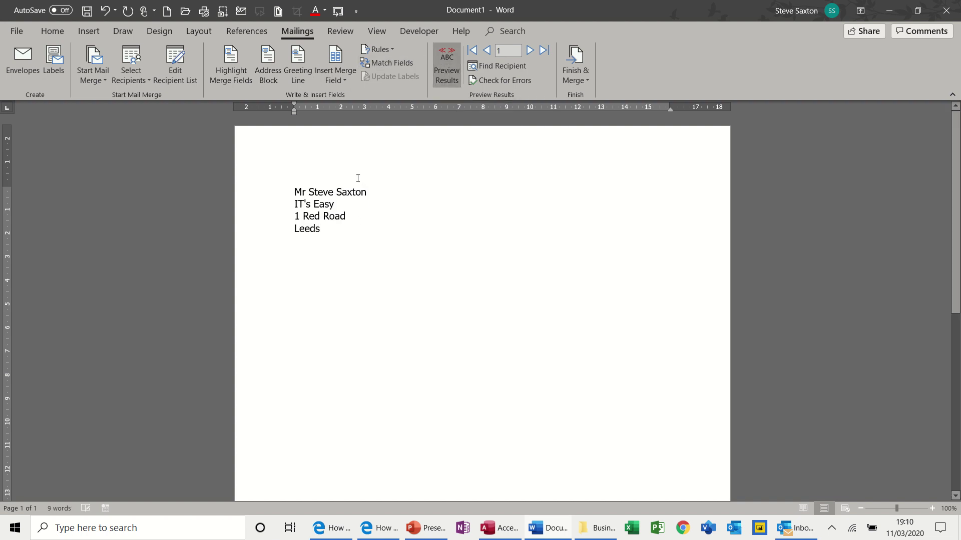
key(Return)
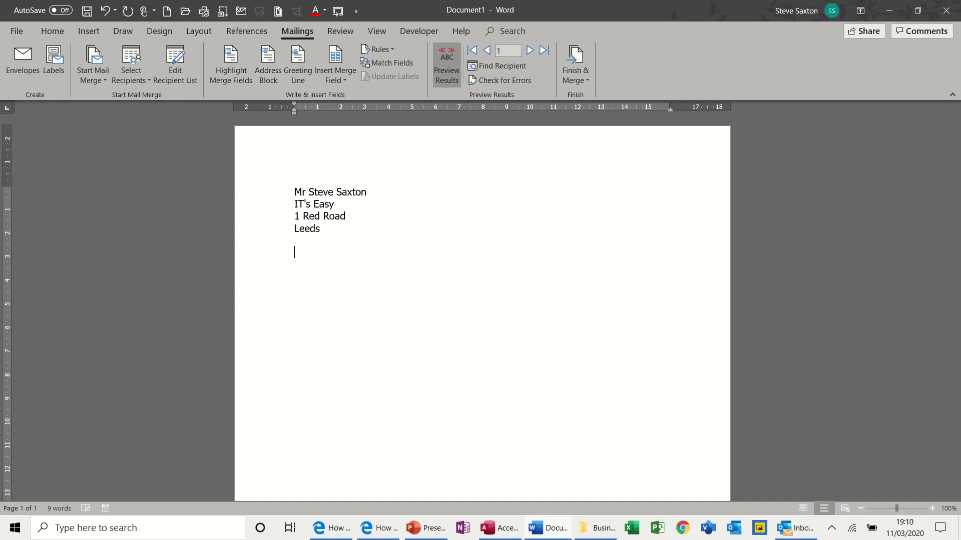
click(529, 51)
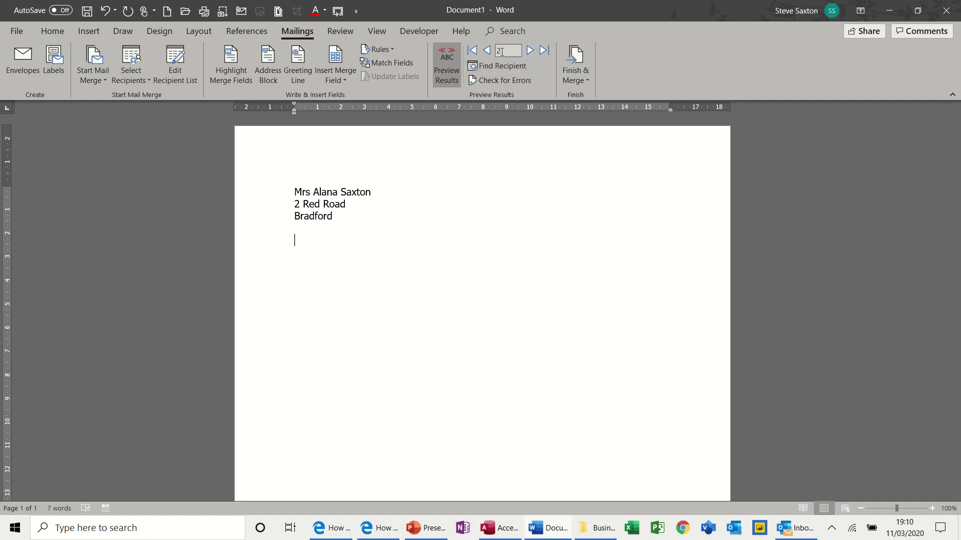
click(488, 52)
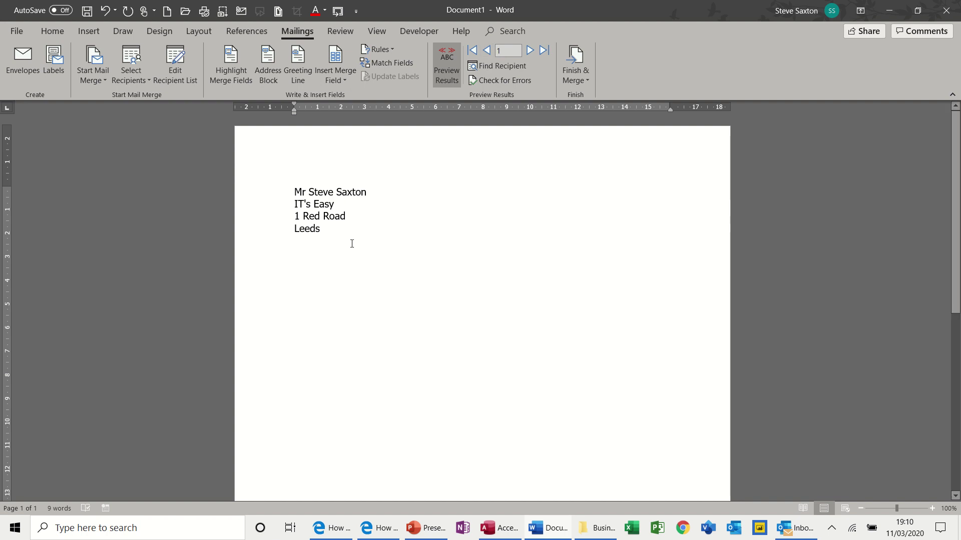
click(300, 63)
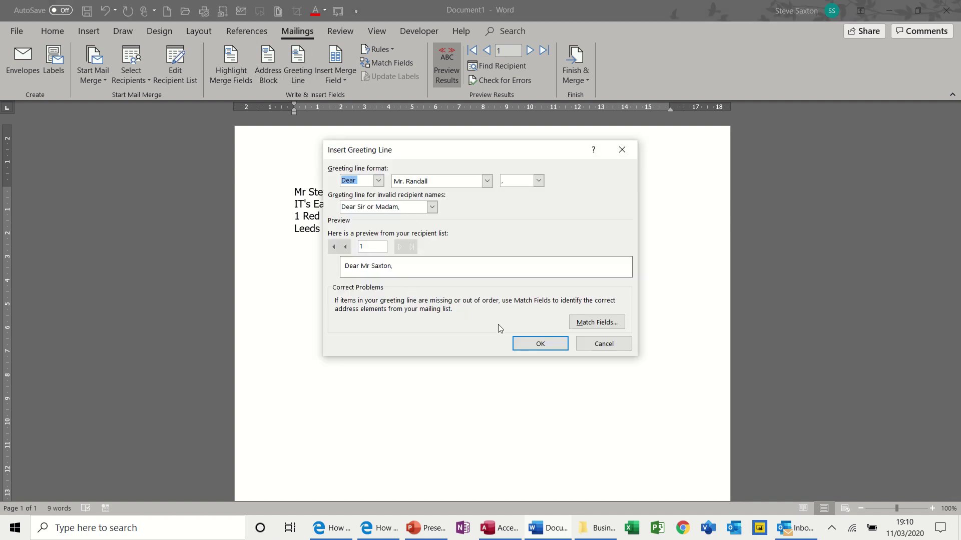
click(524, 344)
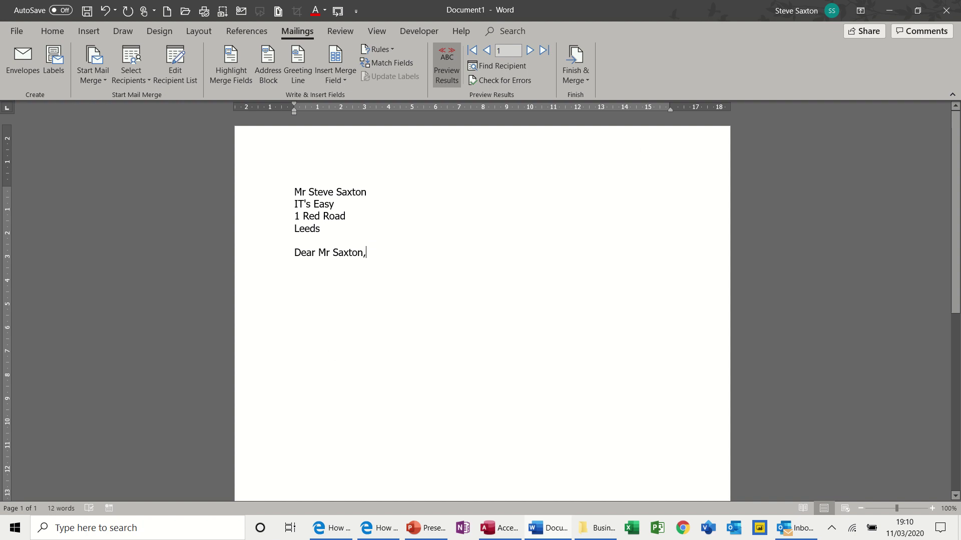
Write the opening sentence 'How did you like «City» when you arrived ......' below the greeting.
key(Return)
text(Ho)
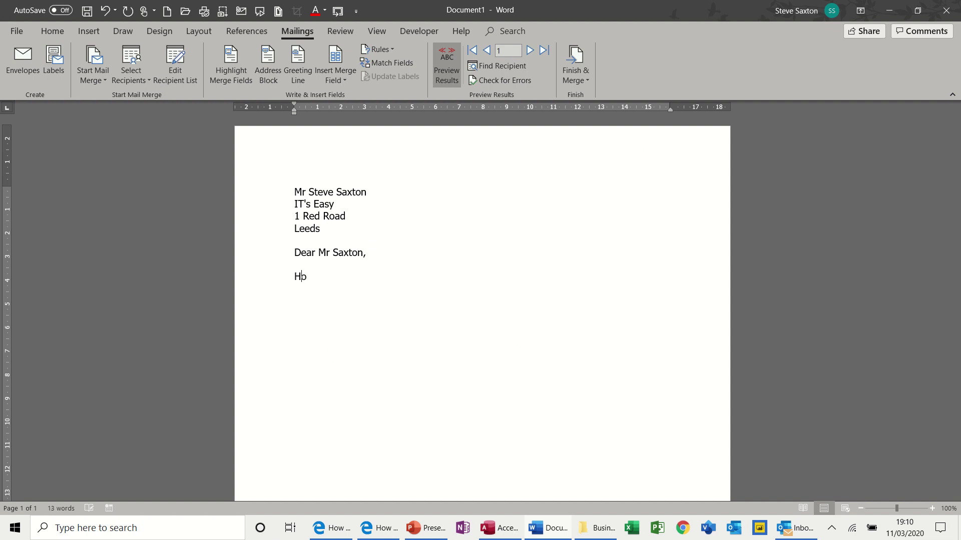
text(w did you like)
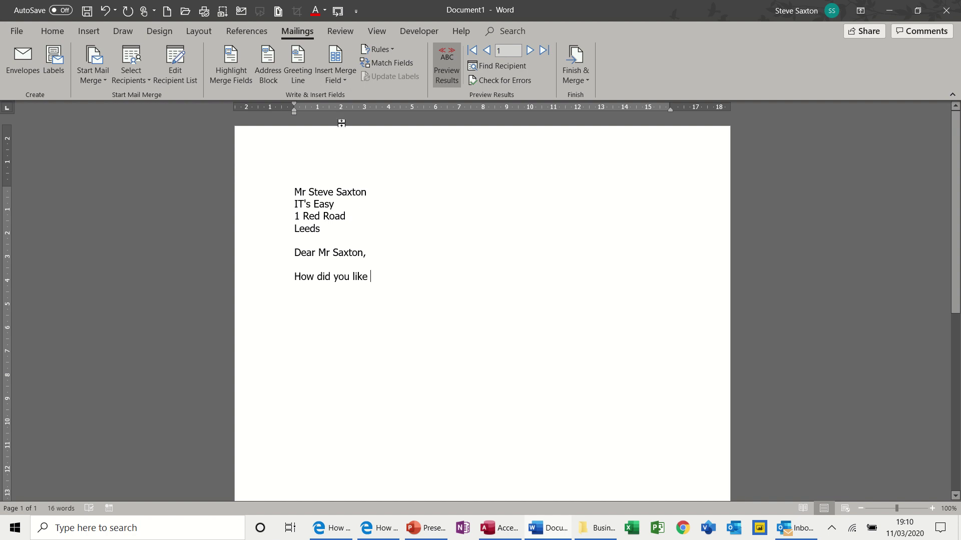
click(338, 82)
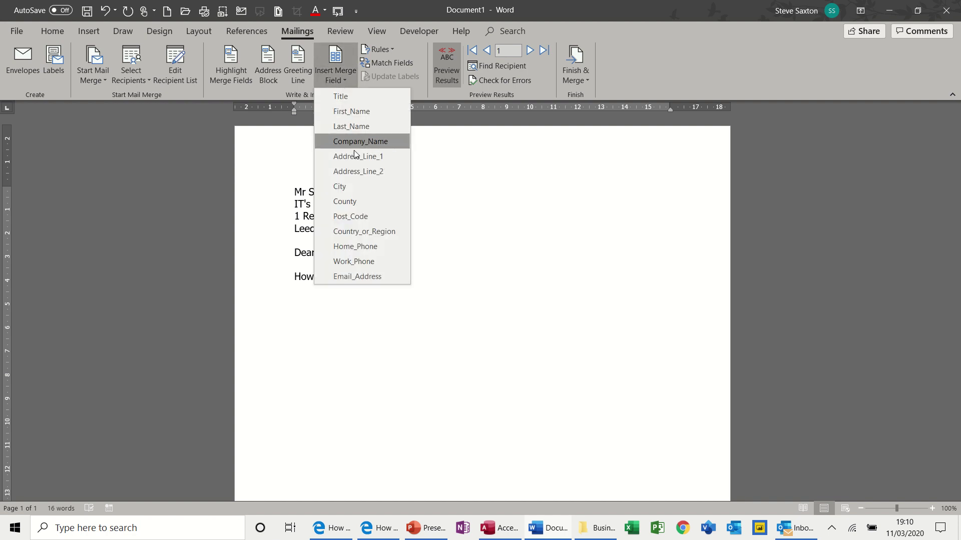
click(355, 188)
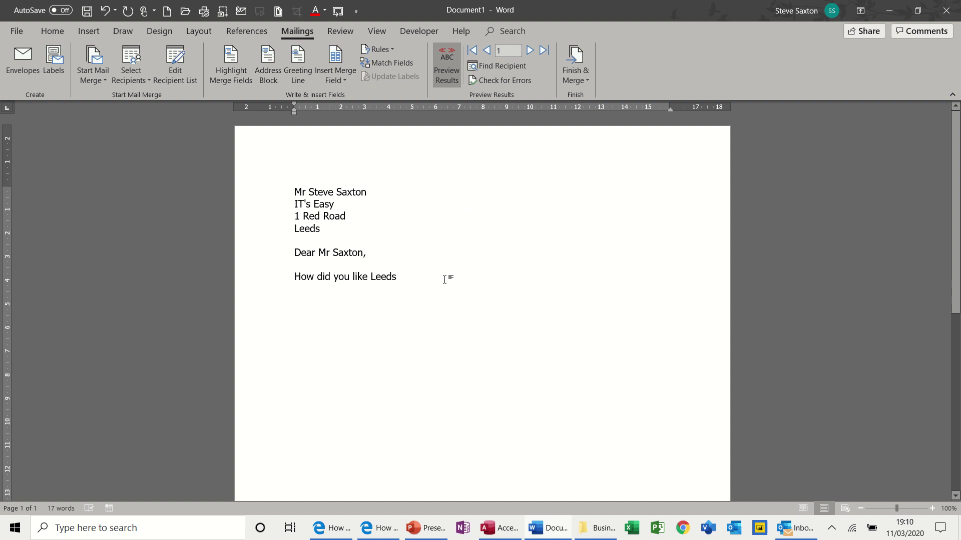
text(when y)
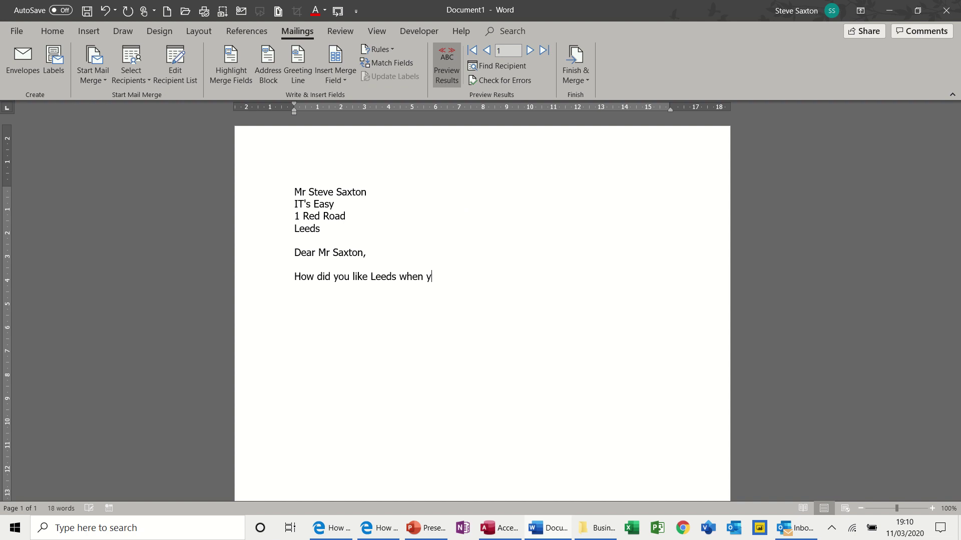
text(ou arrived ......)
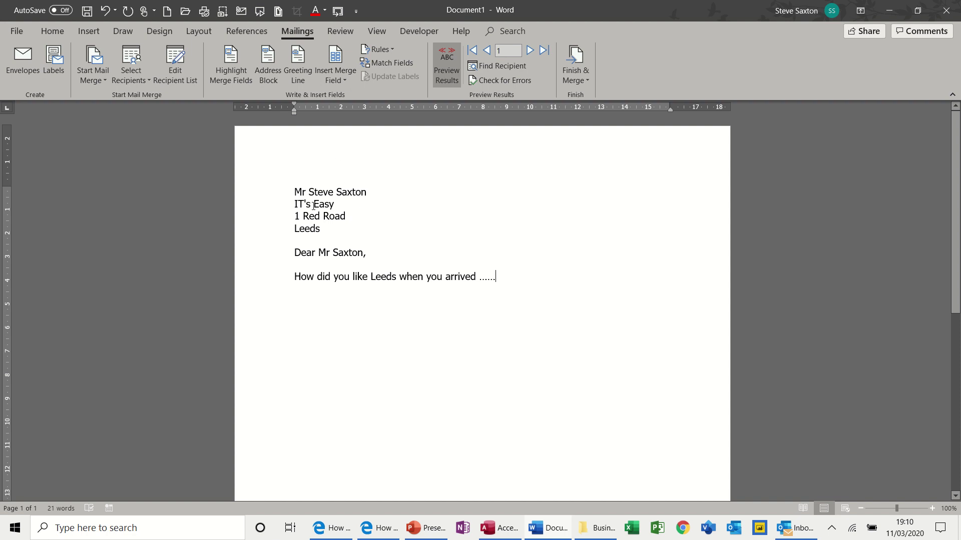
click(581, 71)
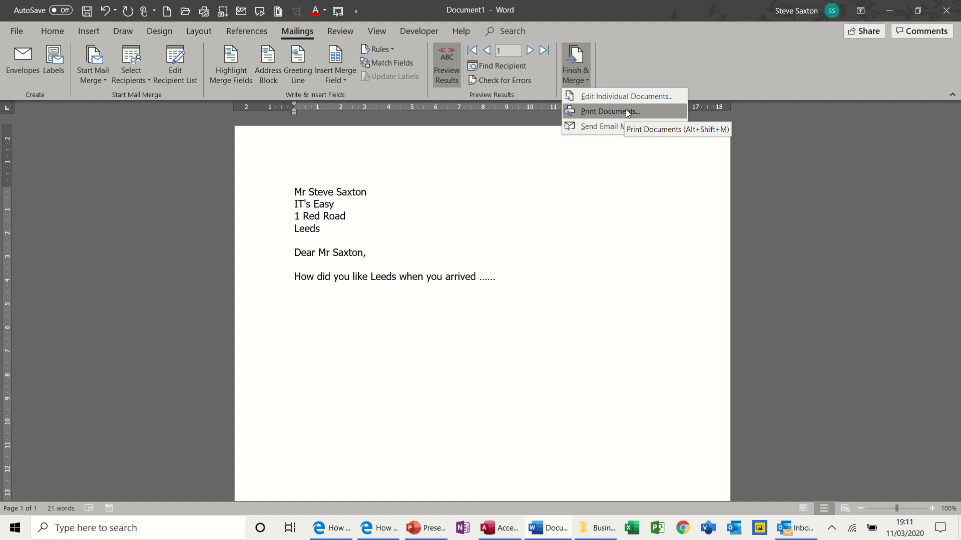
click(587, 97)
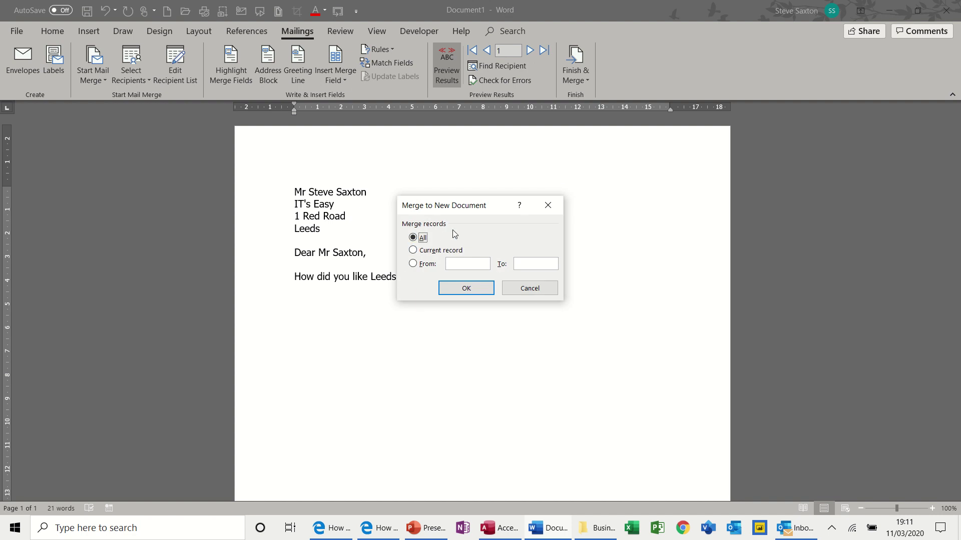
click(465, 289)
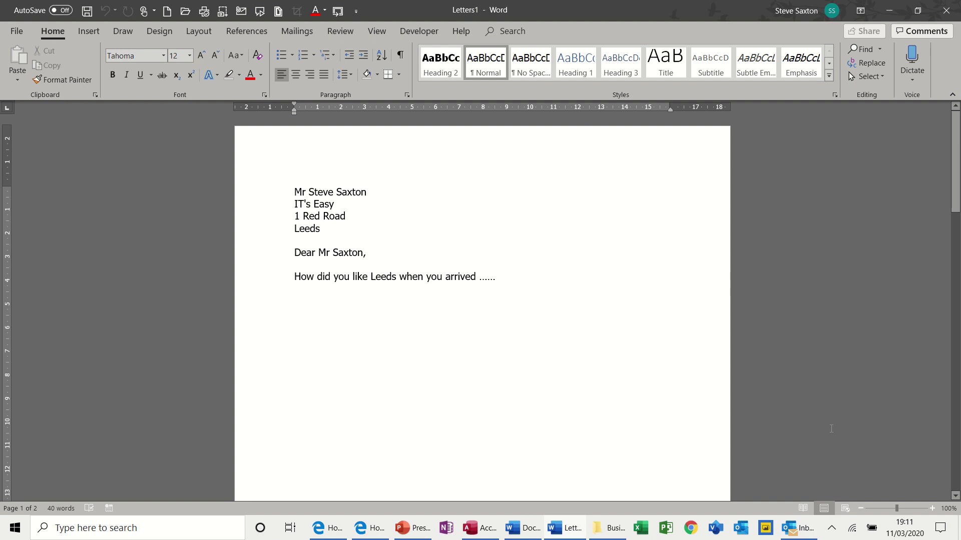
click(860, 508)
click(860, 508)
click(861, 509)
click(861, 509)
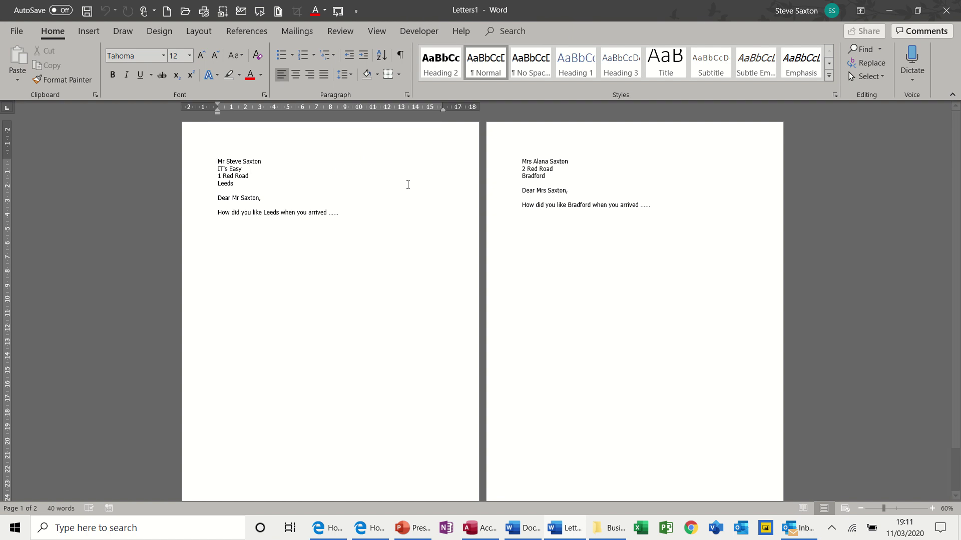
key(alt+F4)
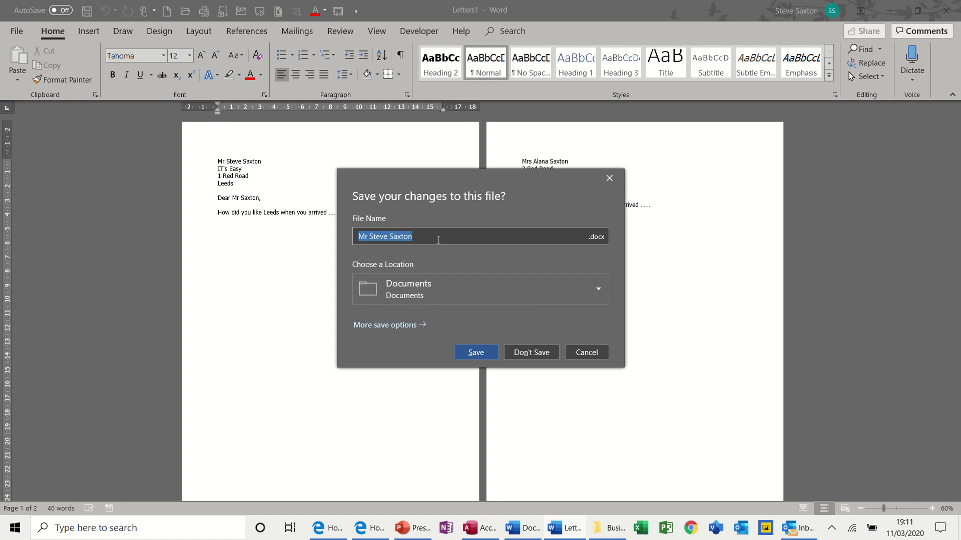
click(526, 353)
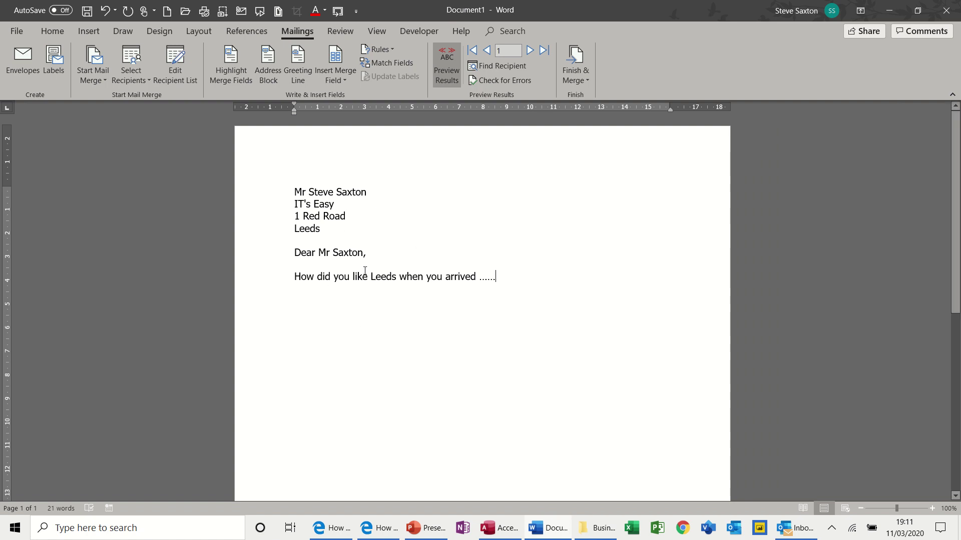
Preview the second recipient's letter and look over the Finish & Merge options.
click(530, 50)
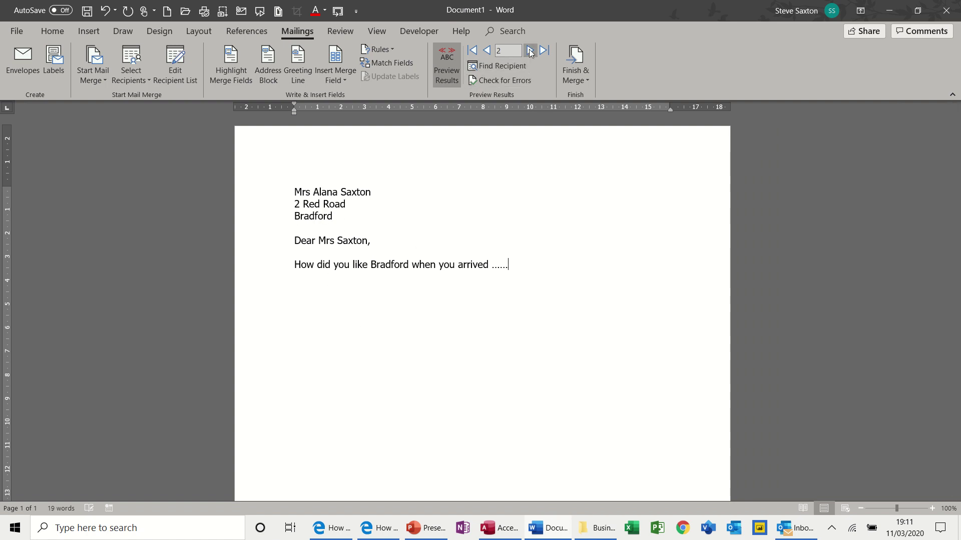
click(576, 75)
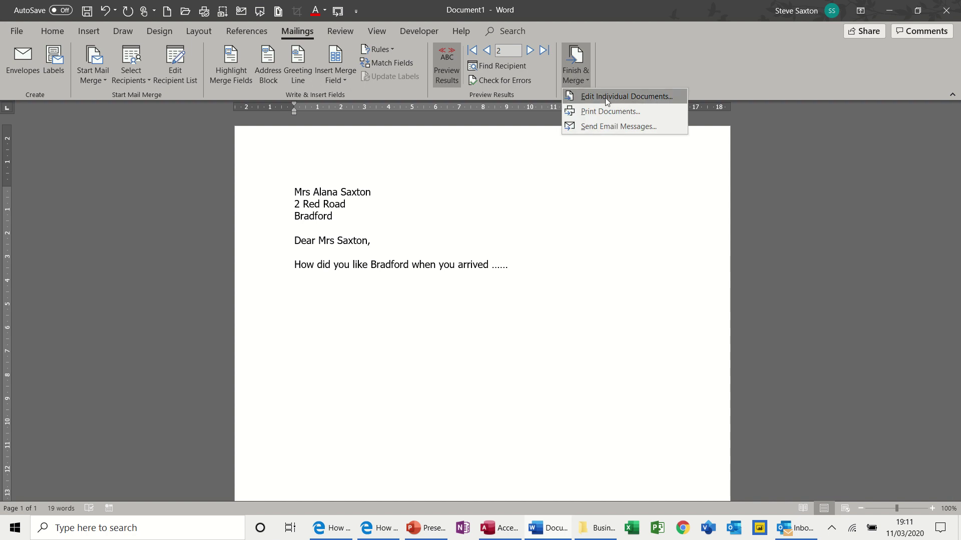
click(434, 297)
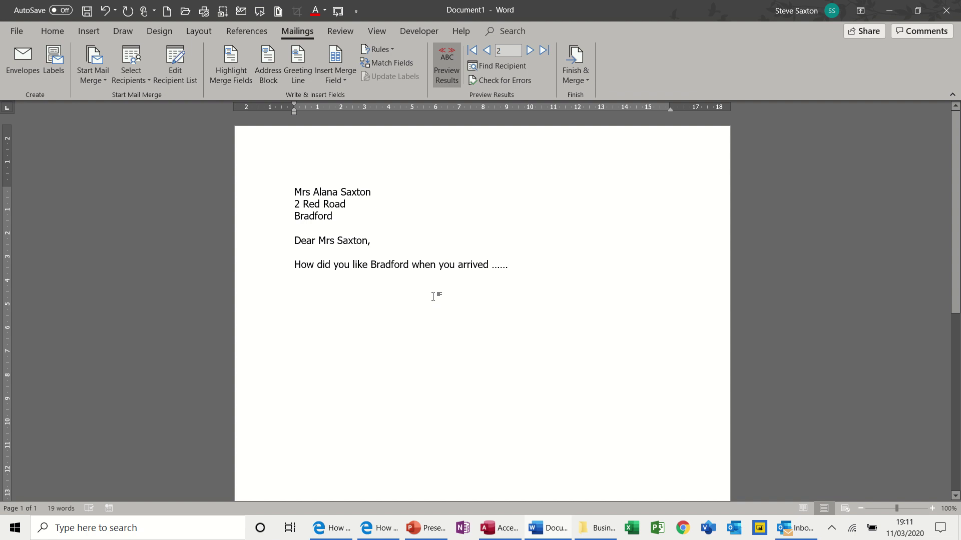
Close the letter without saving and start a new blank document.
key(alt+F4)
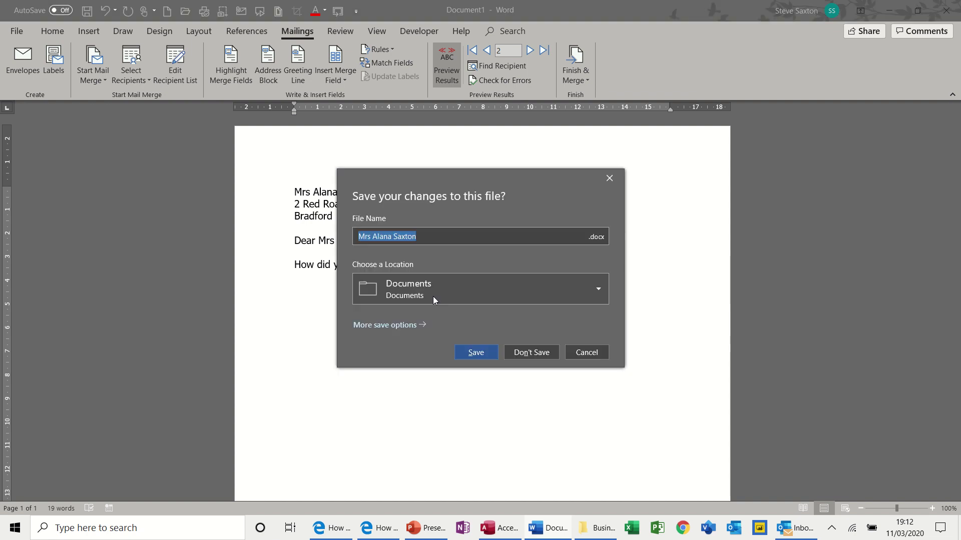
click(529, 351)
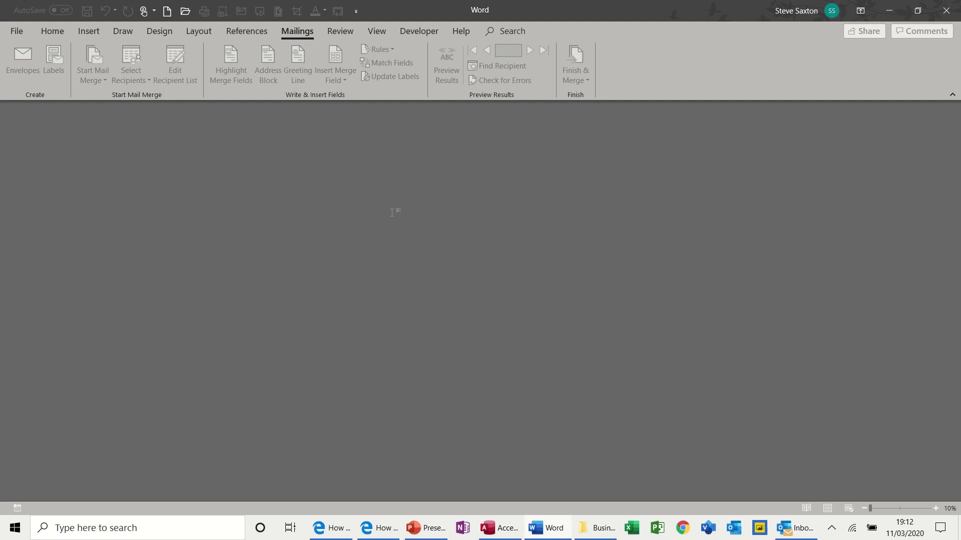
key(ctrl+n)
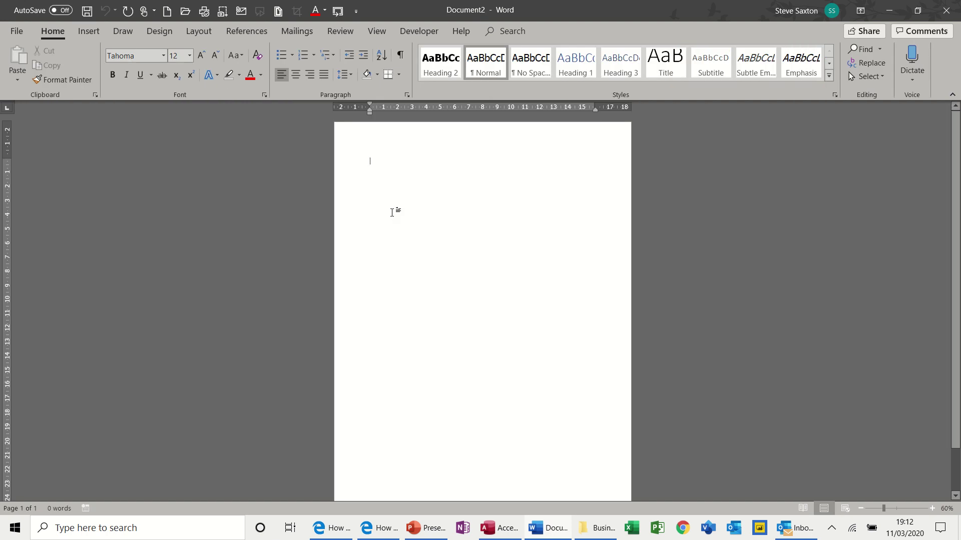
Lay out the new document as a Size 10 (4 1/8 x 9 1/2 in) merge envelope.
click(288, 31)
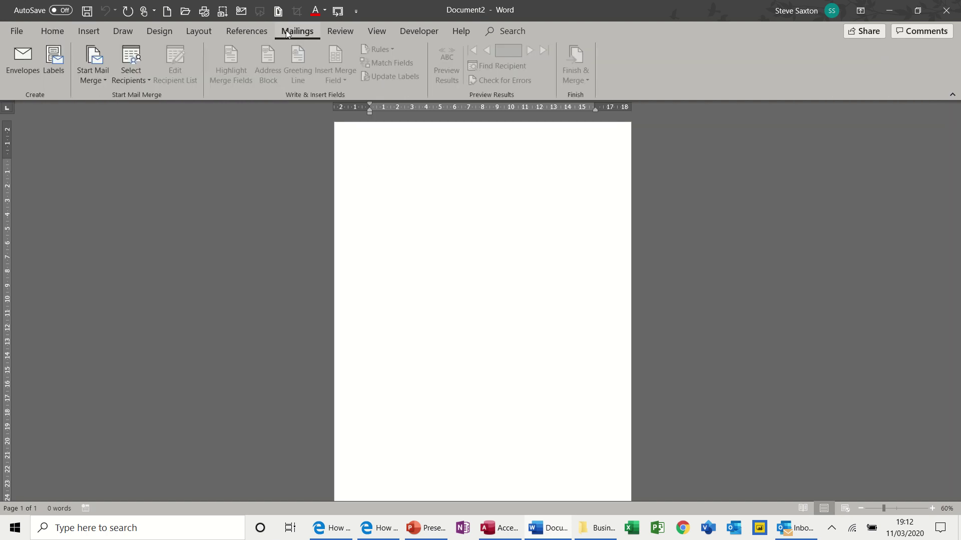
click(105, 80)
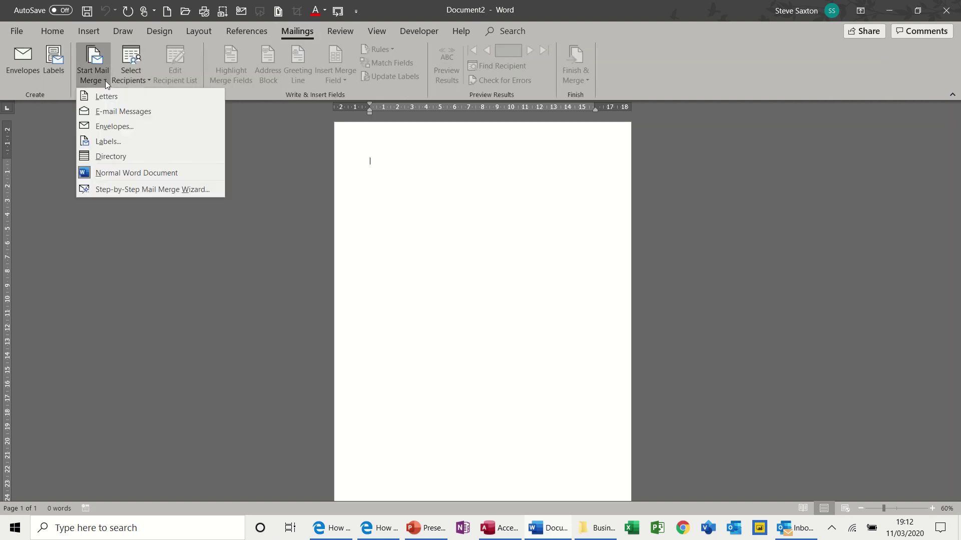
click(107, 124)
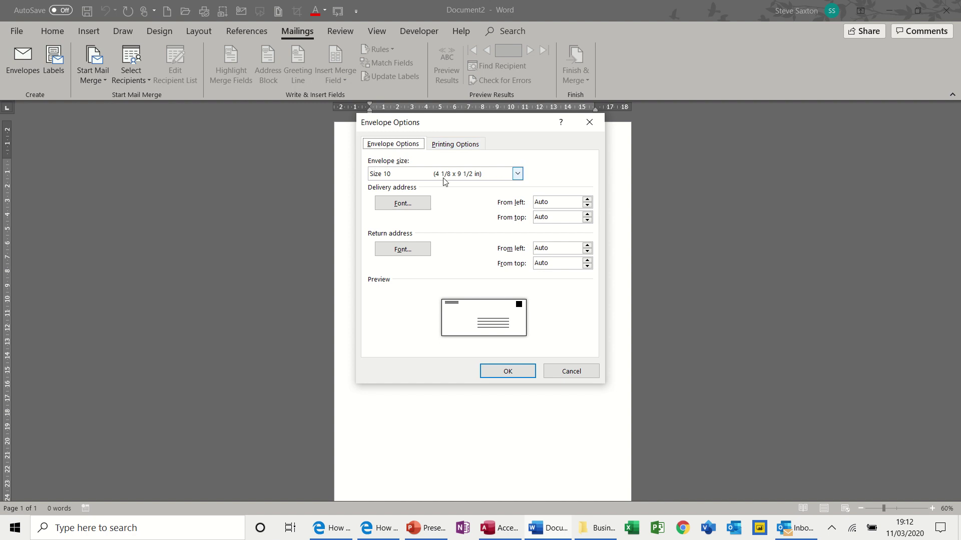
click(506, 370)
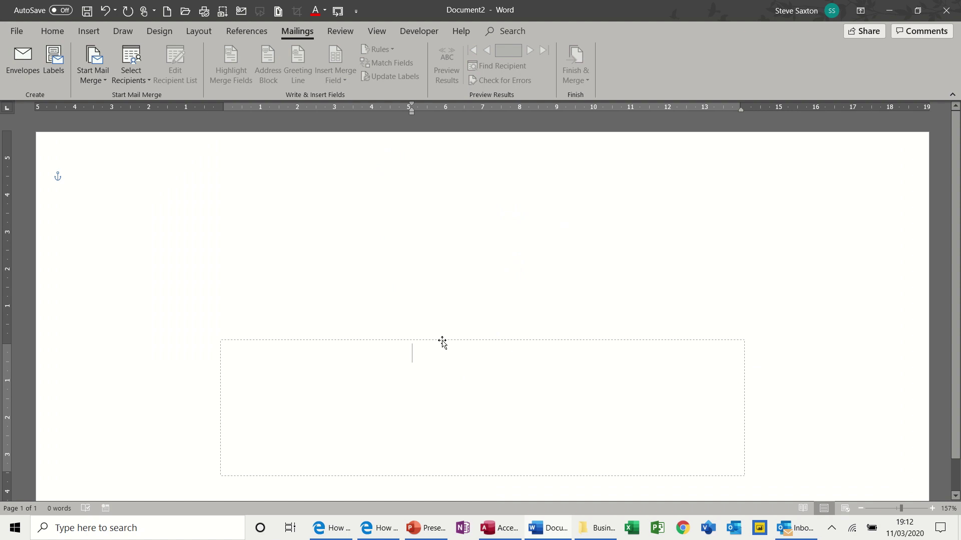
Drag the empty delivery-address box upward on the Size 10 envelope.
drag(442, 341, 445, 276)
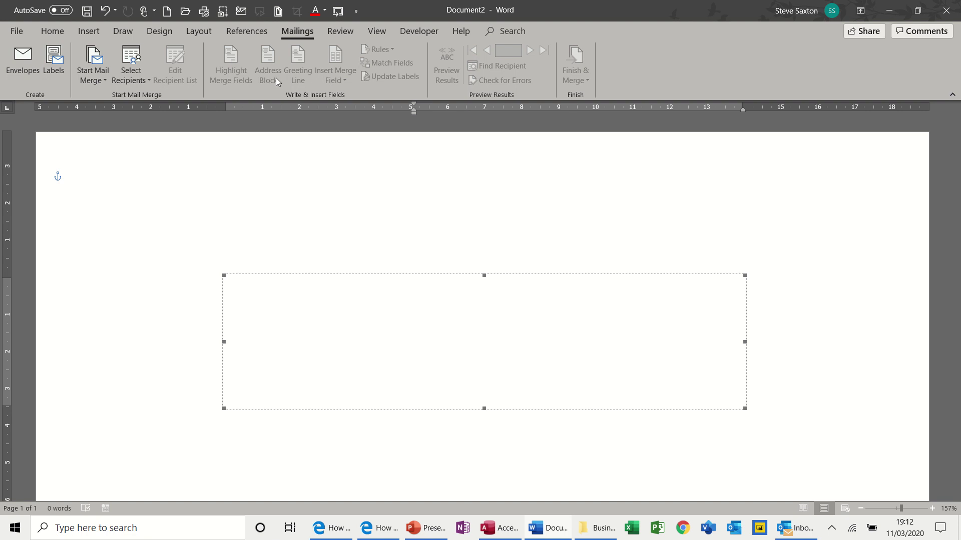
Use TblAddressDetails from Examples > Access 2018 > CompanyRecords.accdb as recipients, then review and accept the list.
click(134, 80)
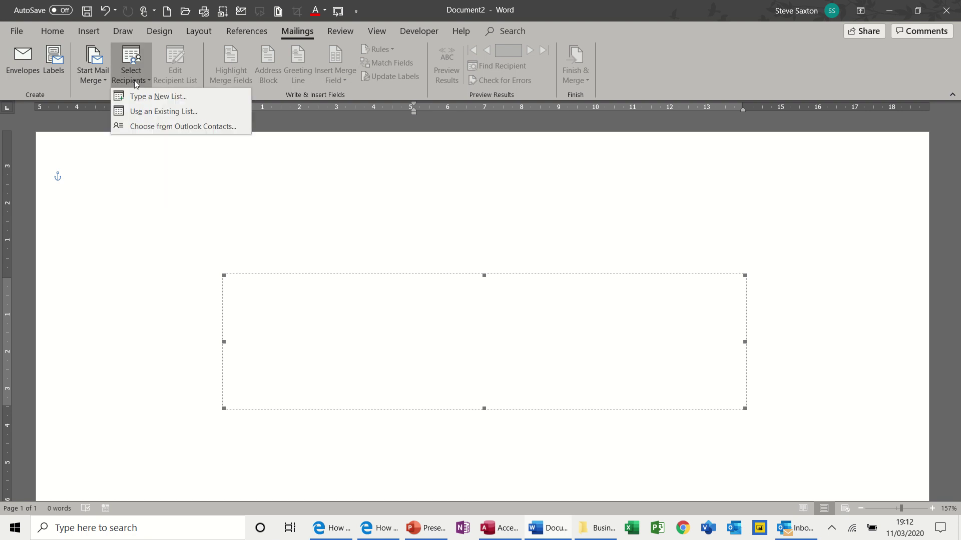
click(163, 111)
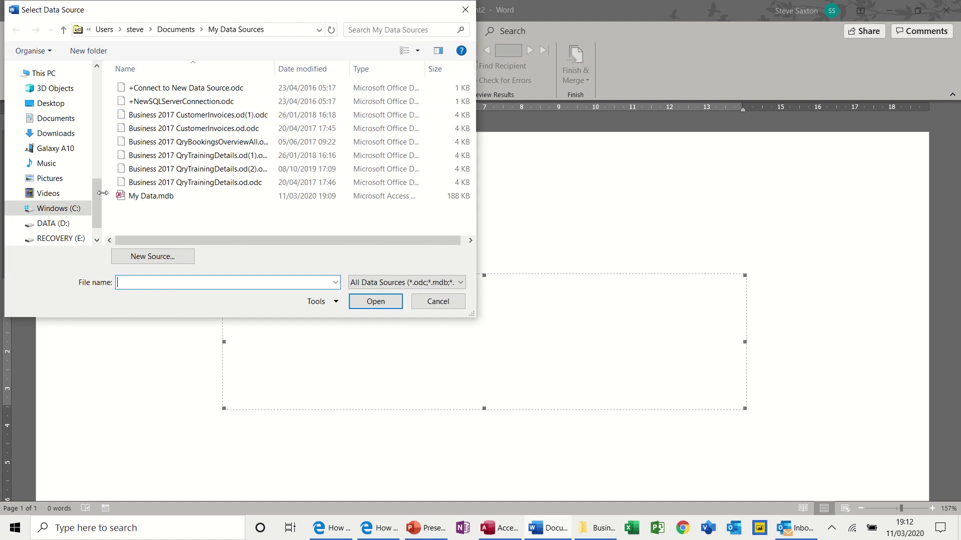
drag(98, 194, 99, 141)
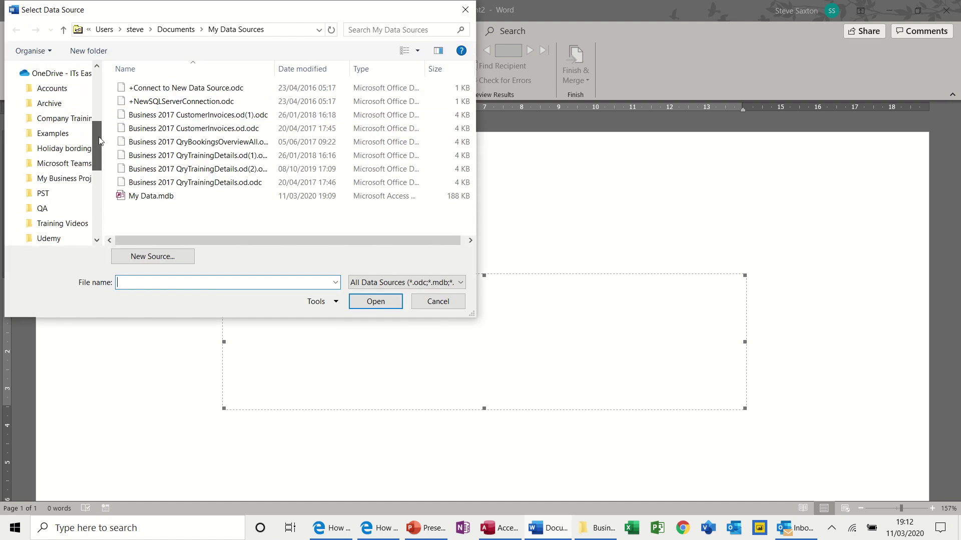
click(64, 134)
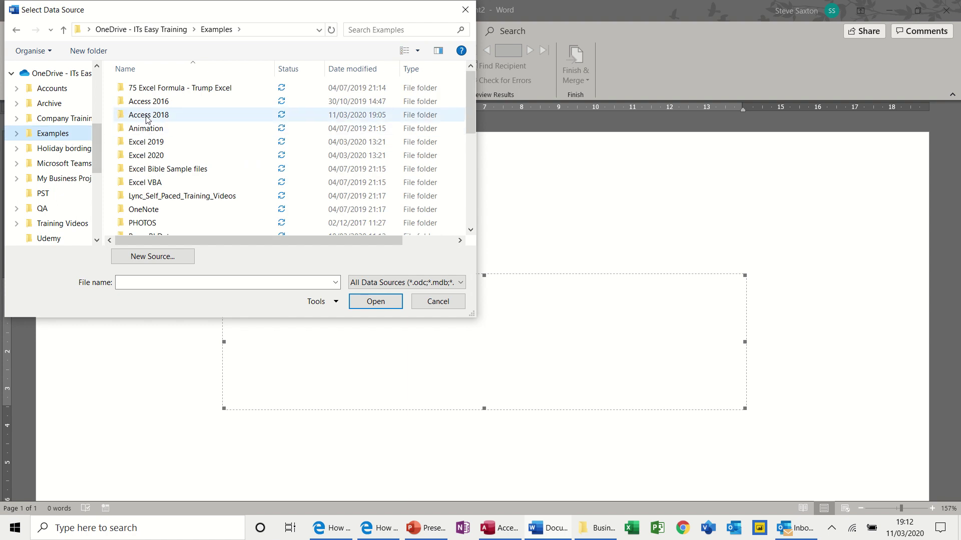
double_click(146, 117)
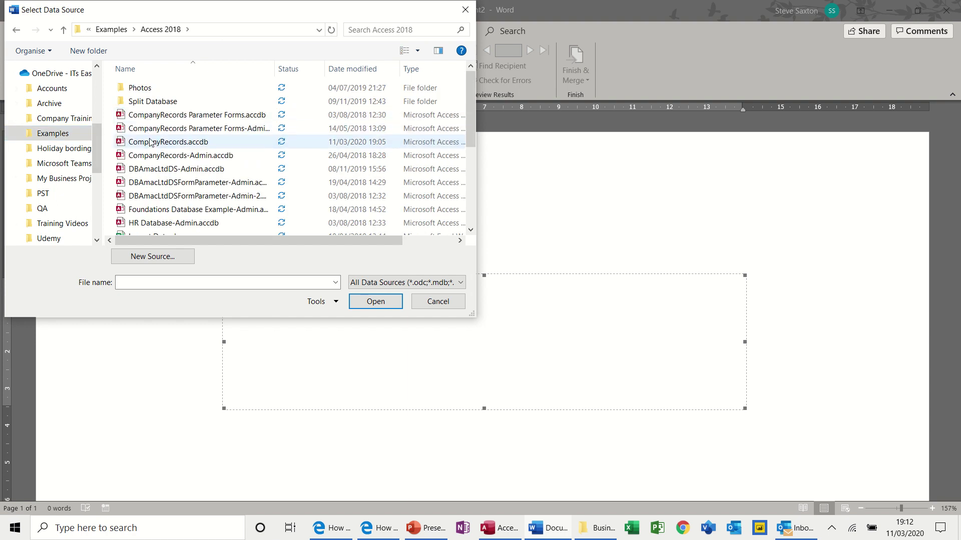
double_click(151, 140)
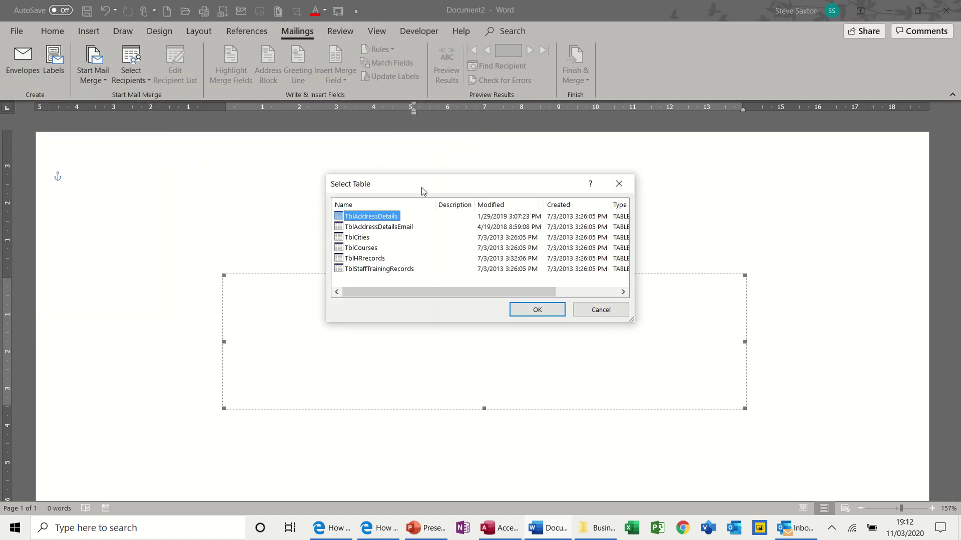
drag(424, 188, 418, 173)
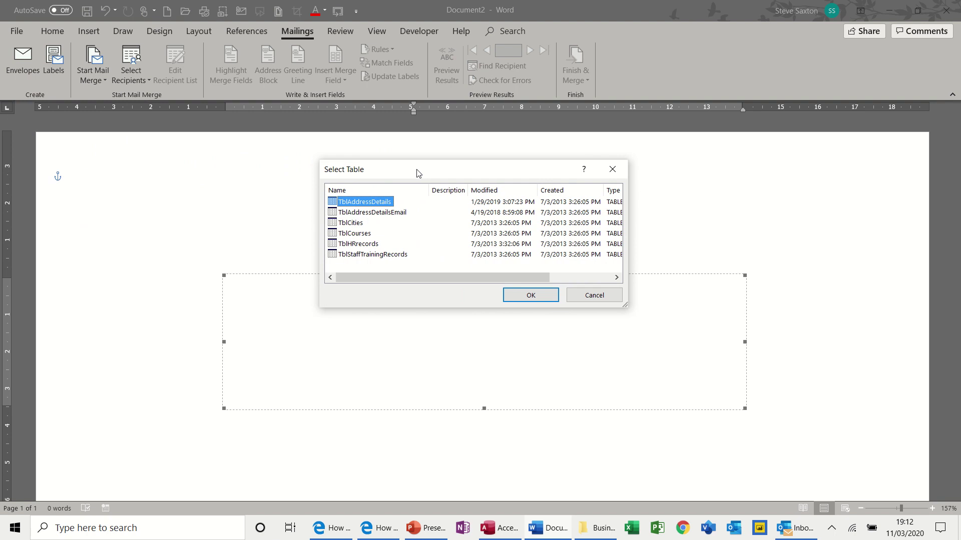
double_click(334, 203)
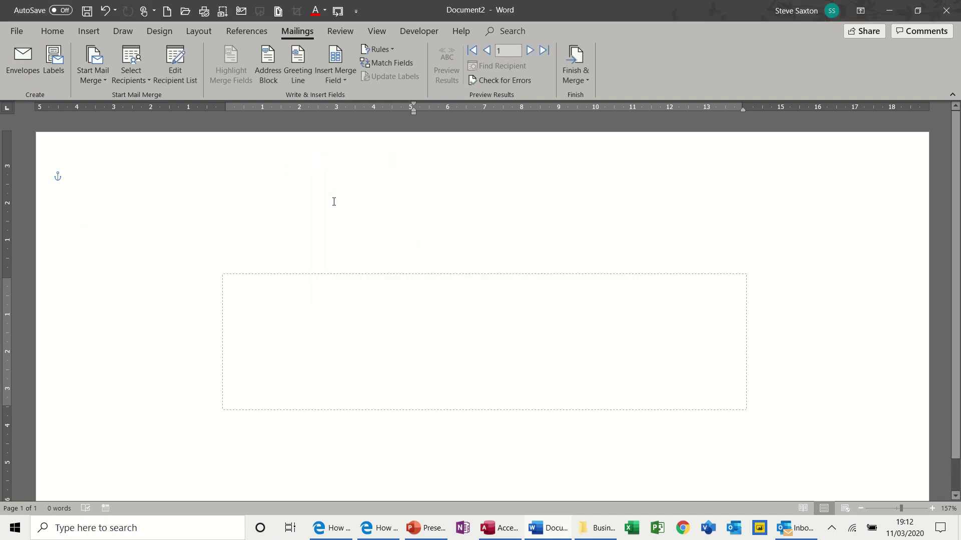
click(178, 71)
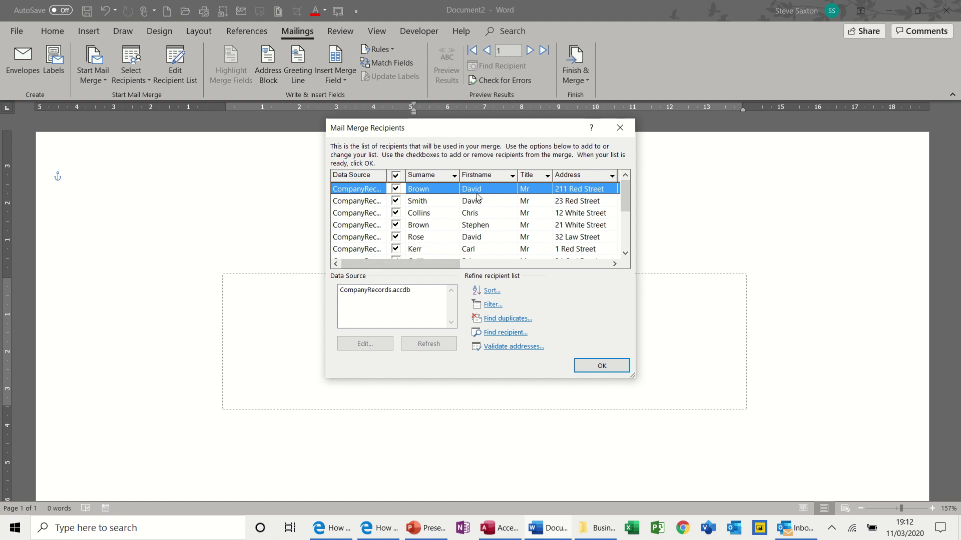
click(602, 365)
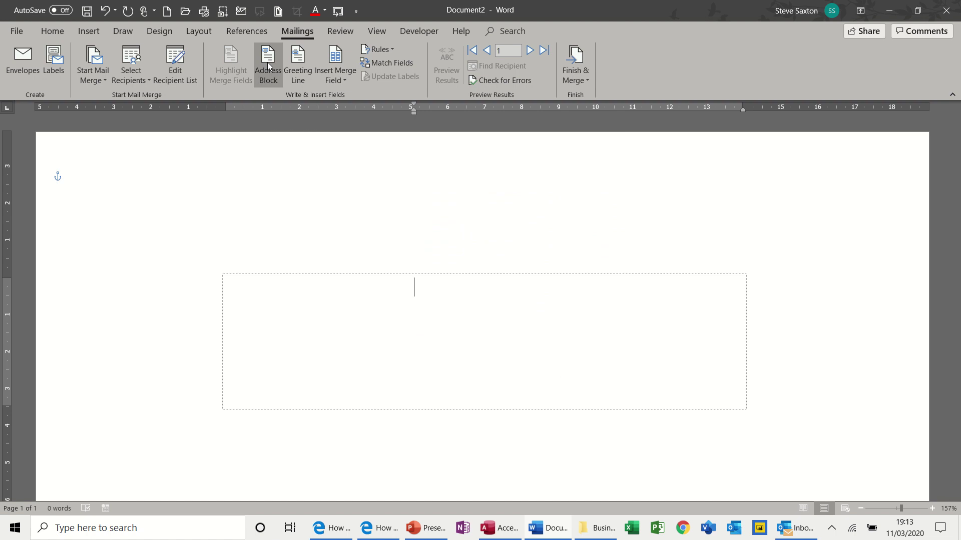
Insert a default-format address block and preview real addresses up to the third recipient.
click(267, 62)
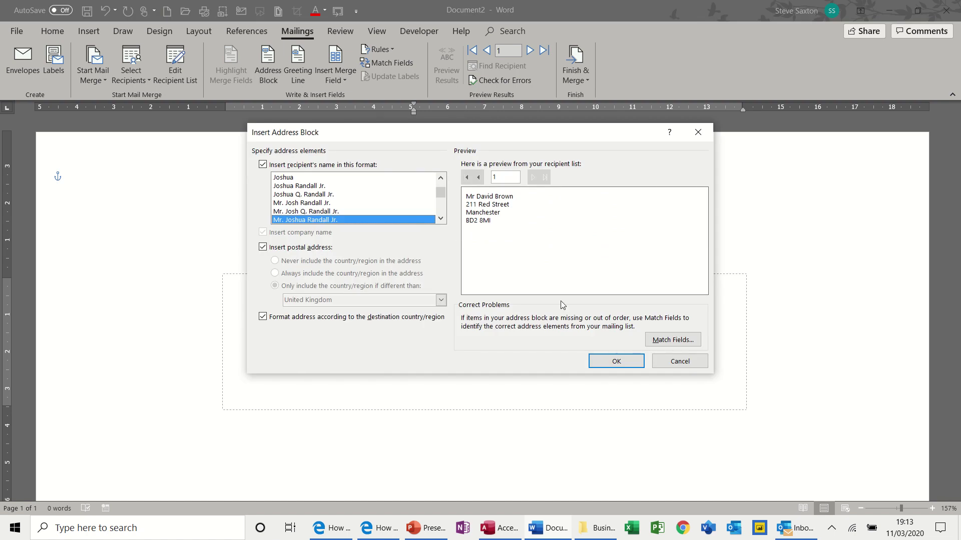
click(601, 360)
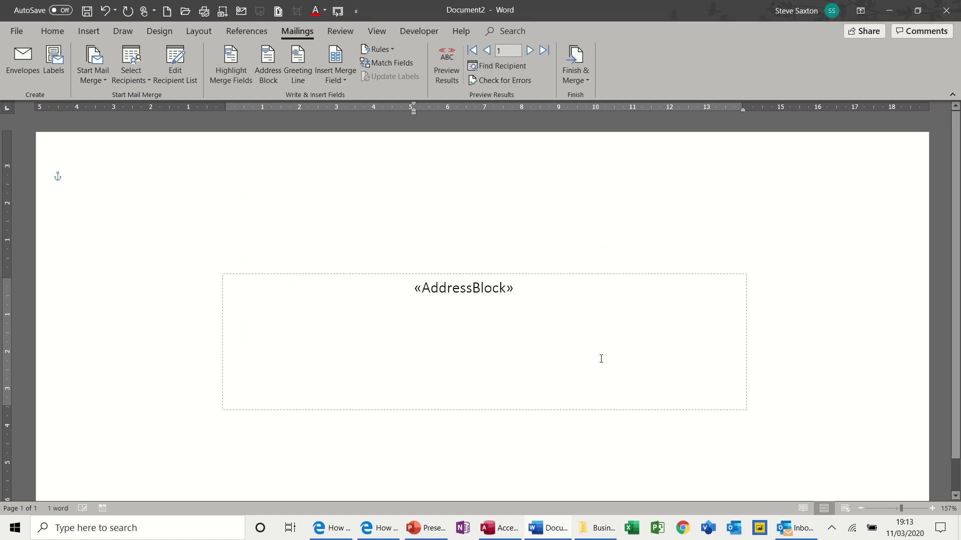
click(446, 68)
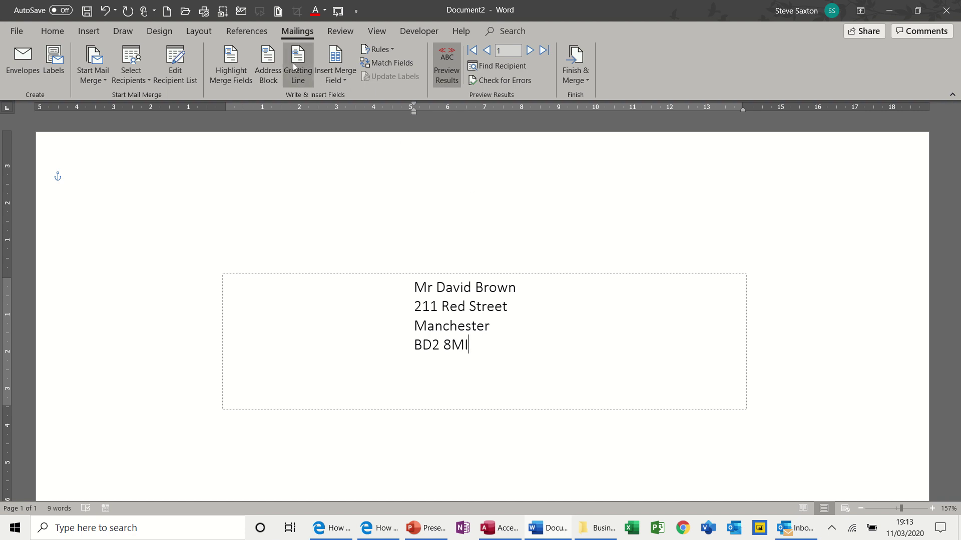
click(530, 50)
click(530, 50)
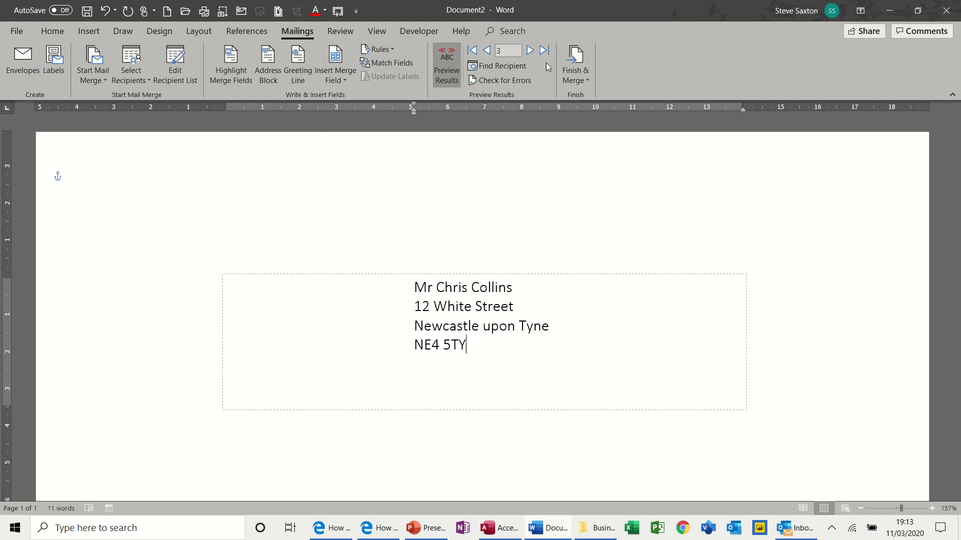
Merge all records into a new Envelopes2 document and zoom out to see the envelopes.
click(576, 79)
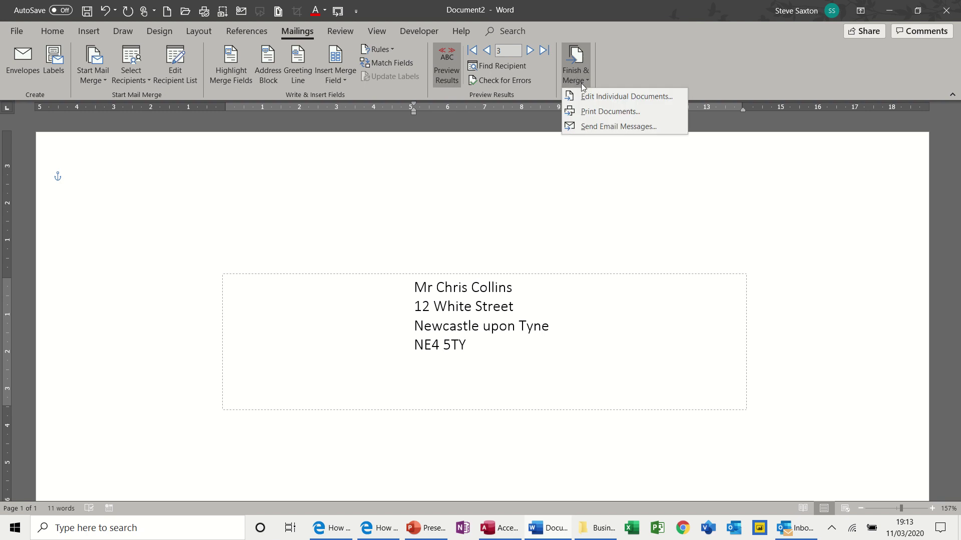
click(586, 96)
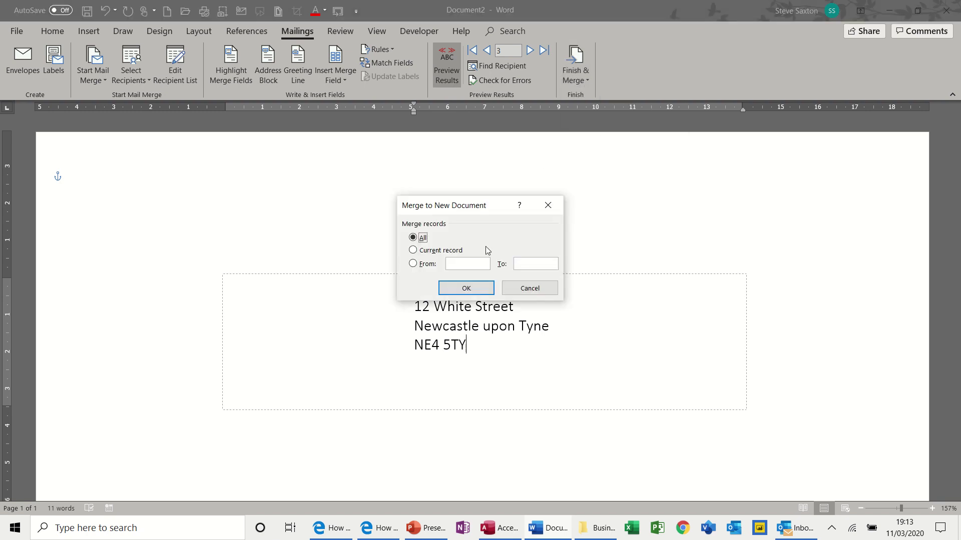
click(461, 290)
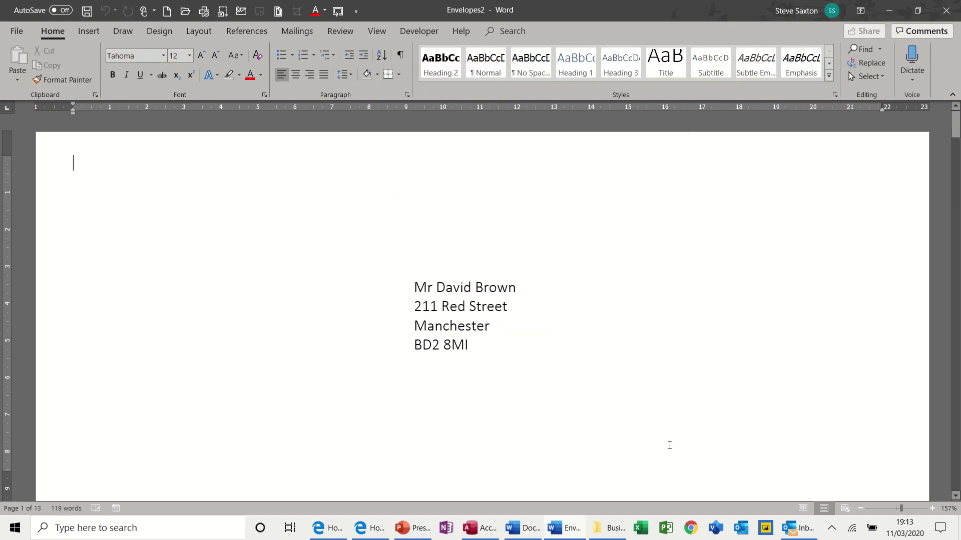
click(861, 508)
click(860, 508)
click(861, 509)
click(860, 508)
click(861, 508)
click(860, 509)
click(860, 508)
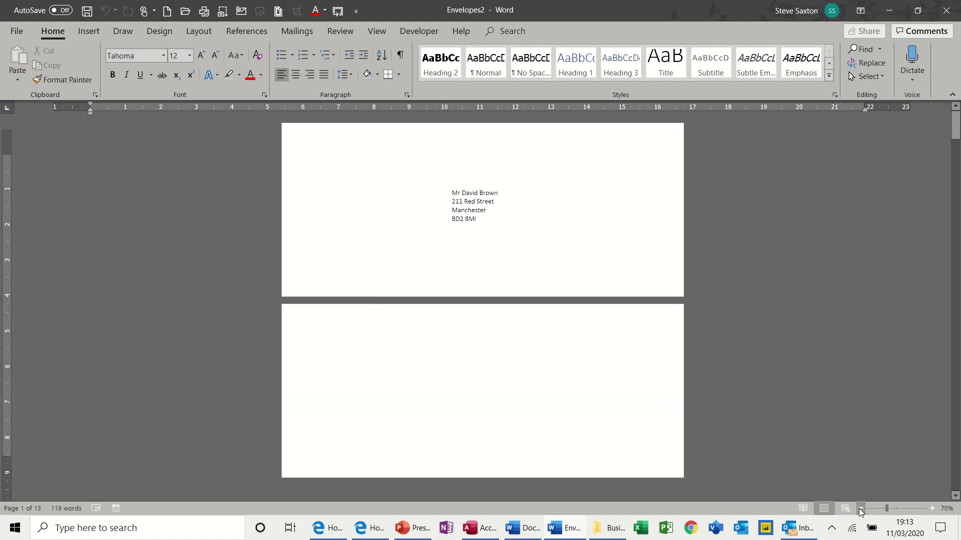
click(860, 509)
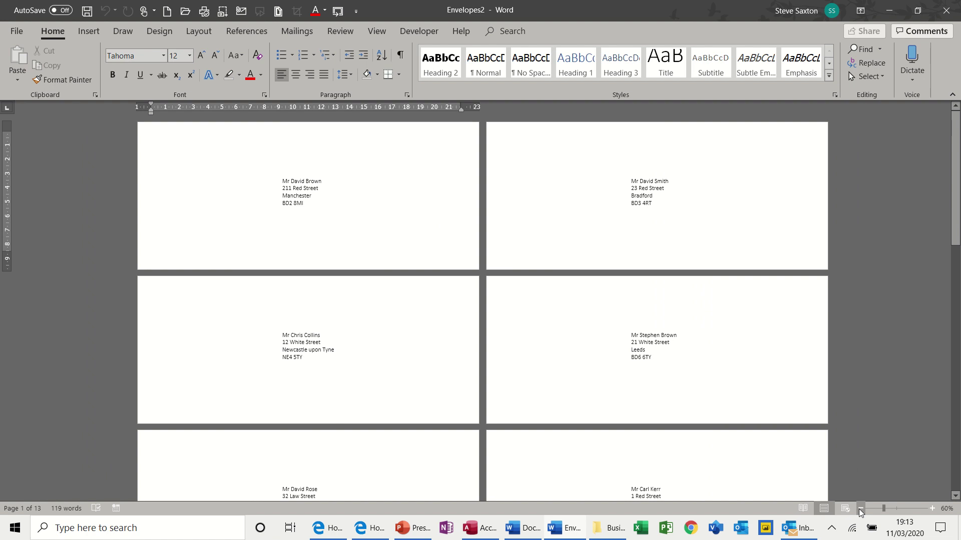
Close Envelopes2 and Document2 without saving, then create a new blank Document3.
key(alt+F4)
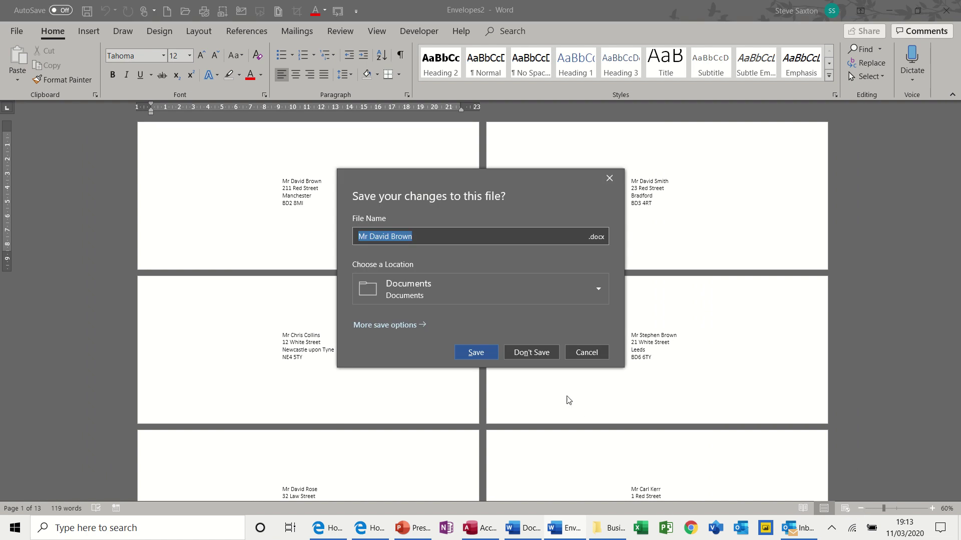
click(536, 357)
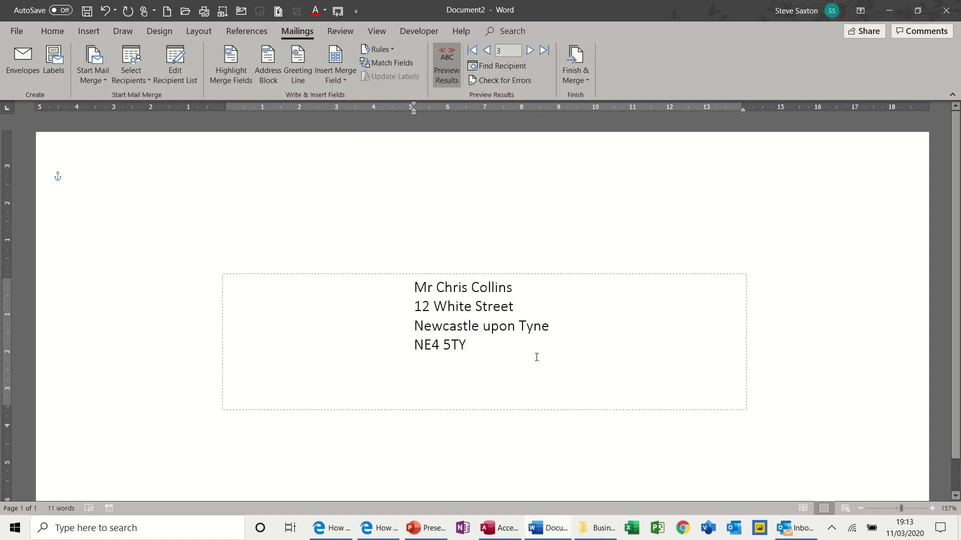
key(alt+F4)
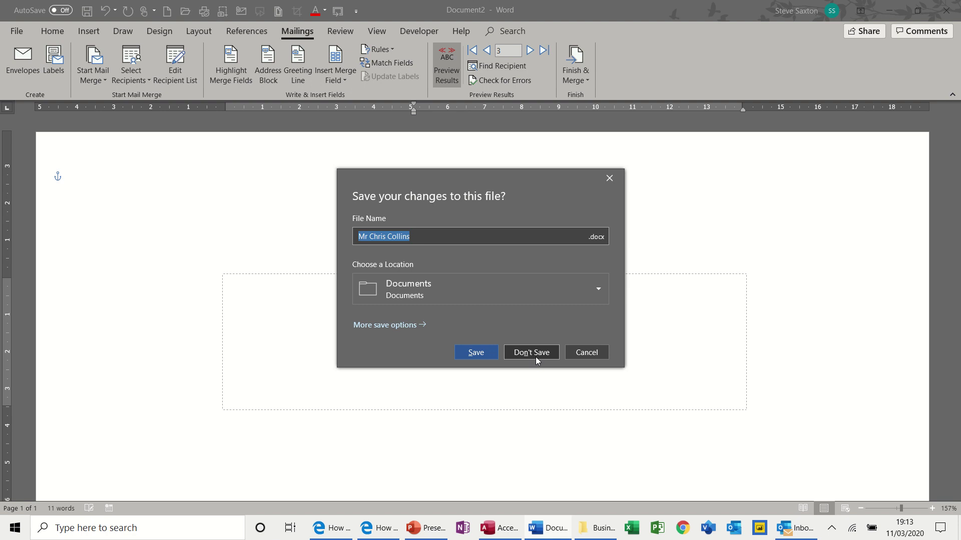
click(536, 357)
key(ctrl+n)
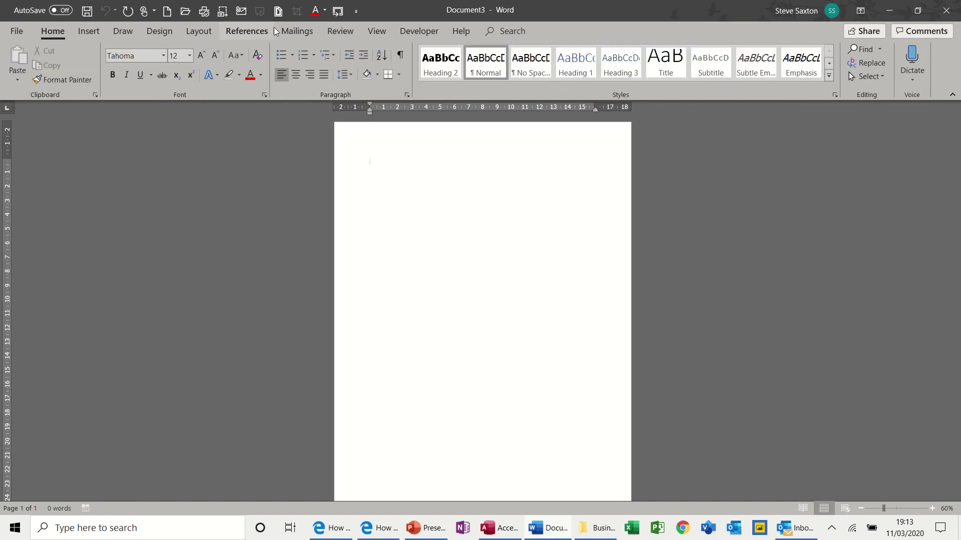
Start a Labels mail merge from the Mailings tab to bring up Label Options.
click(297, 31)
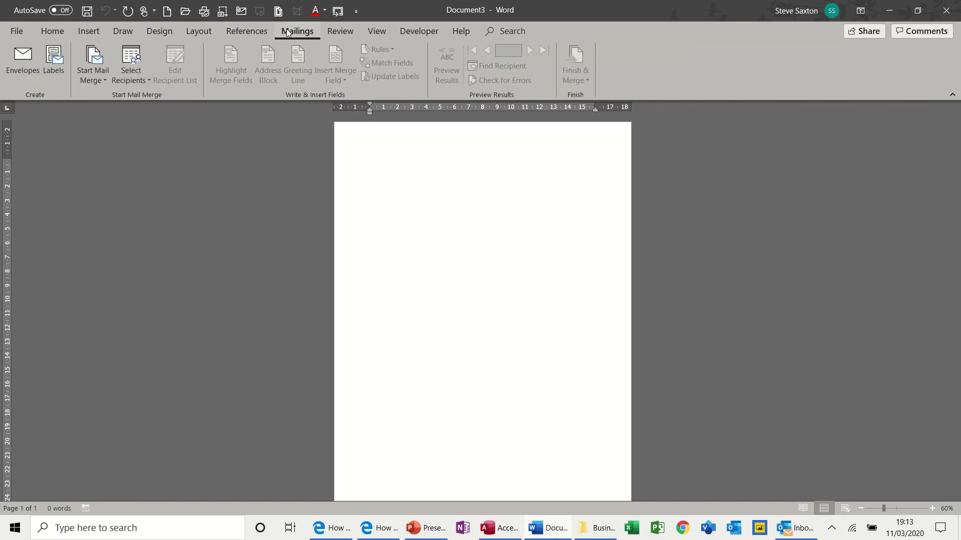
click(104, 78)
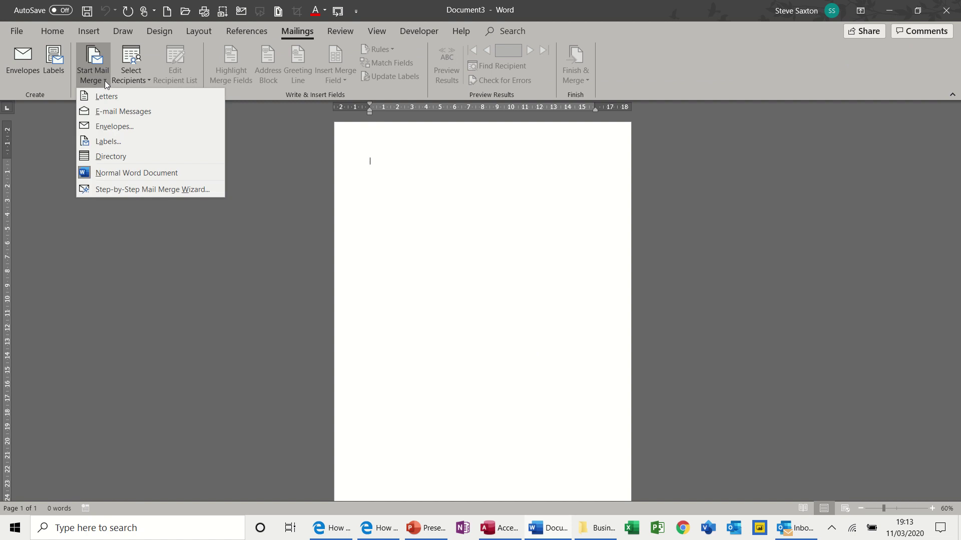
click(110, 140)
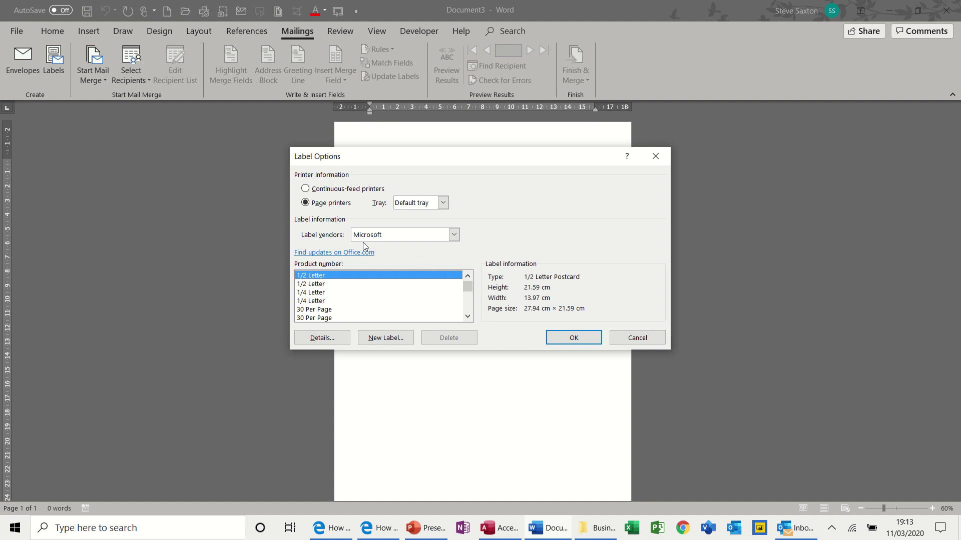
Set the label vendor to Avery A4/A5 and check the dimensions of product 01812061.
click(454, 235)
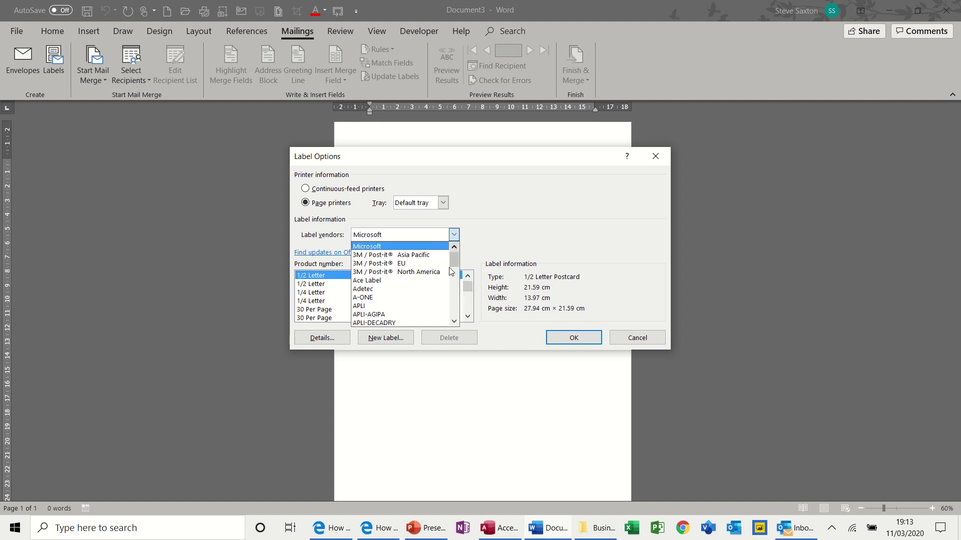
click(455, 322)
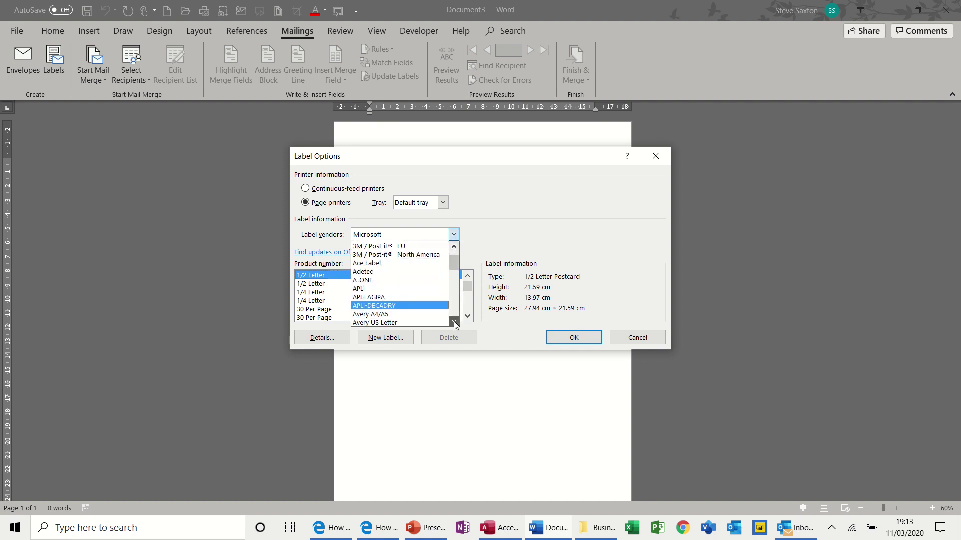
click(454, 321)
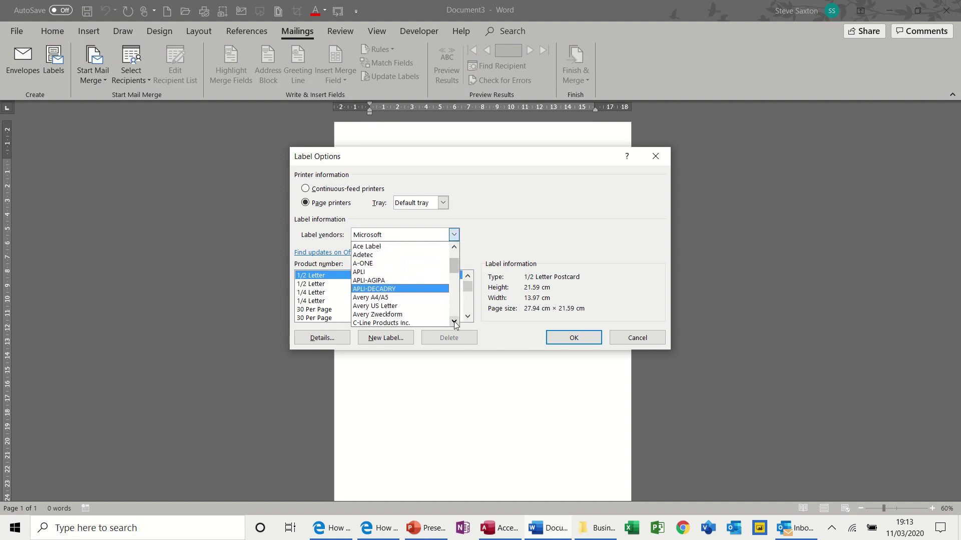
click(414, 299)
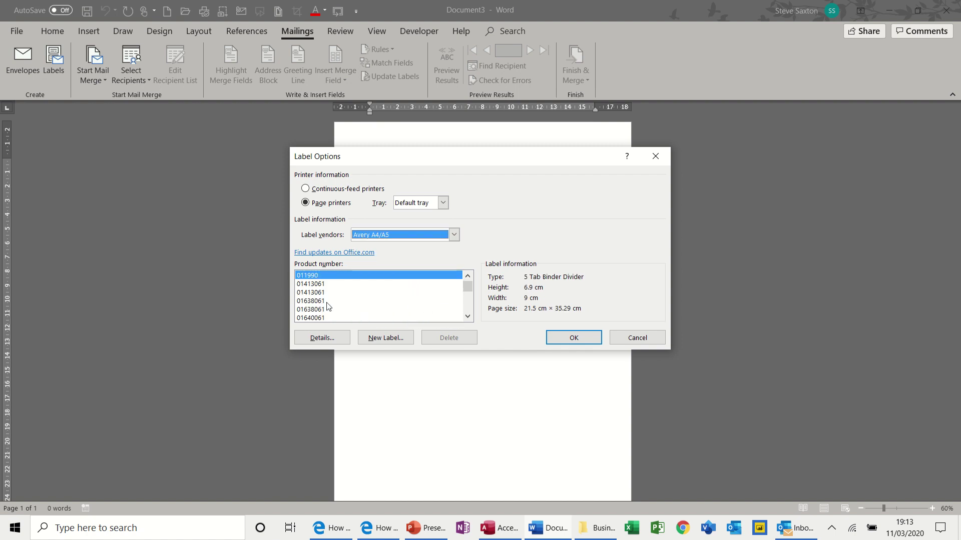
click(467, 316)
click(467, 317)
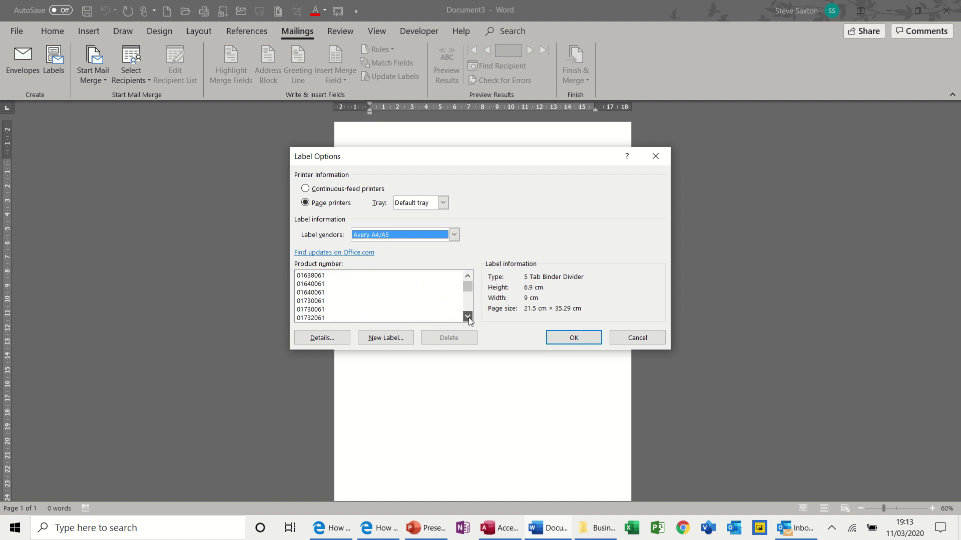
click(468, 317)
click(317, 293)
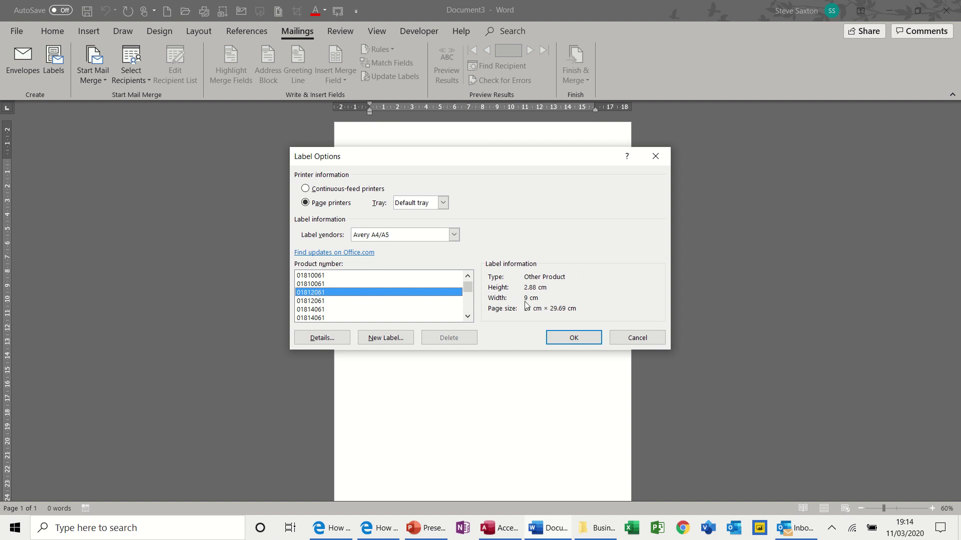
click(328, 338)
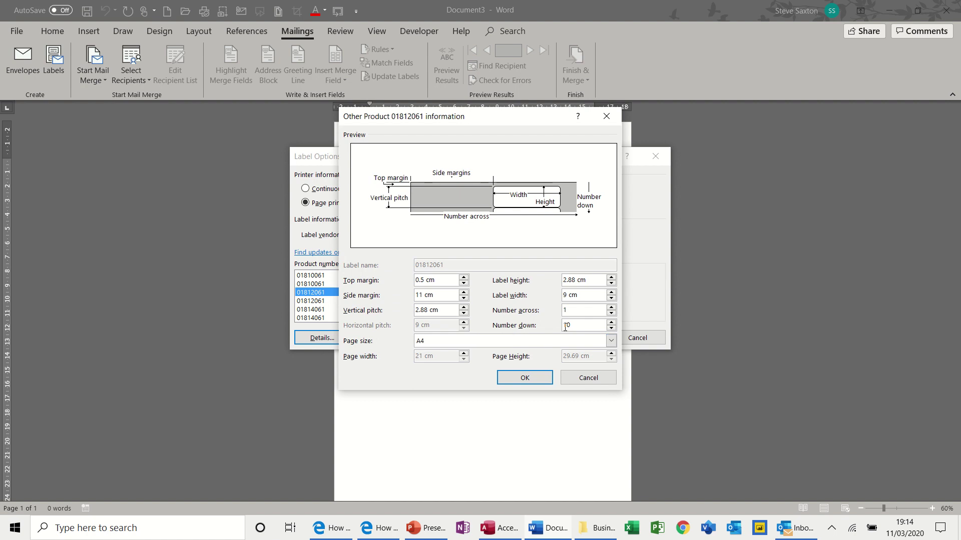
click(573, 378)
Scroll through the Avery A4/A5 product number list.
click(467, 317)
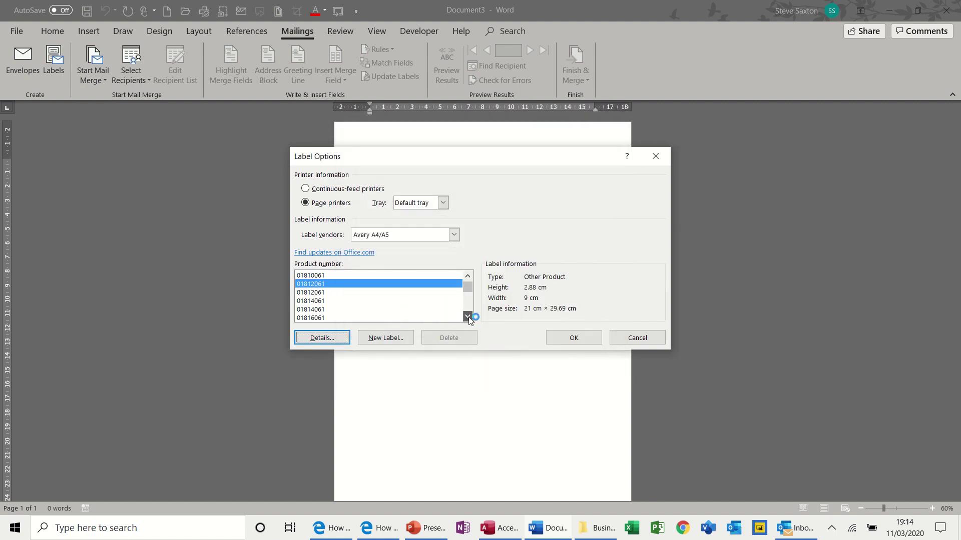
scroll(469, 318, down, 10)
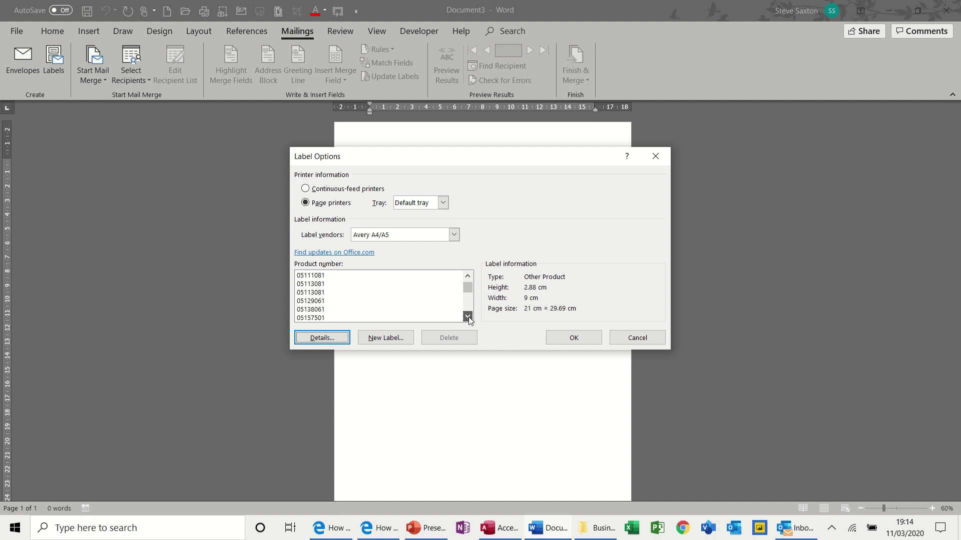
scroll(469, 318, down, 10)
click(467, 316)
click(467, 299)
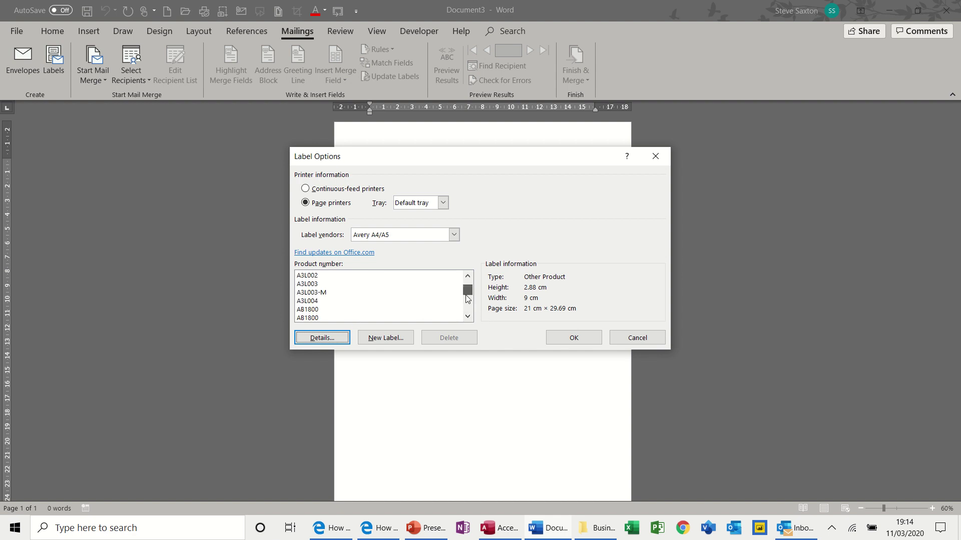
scroll(467, 299, up, 4)
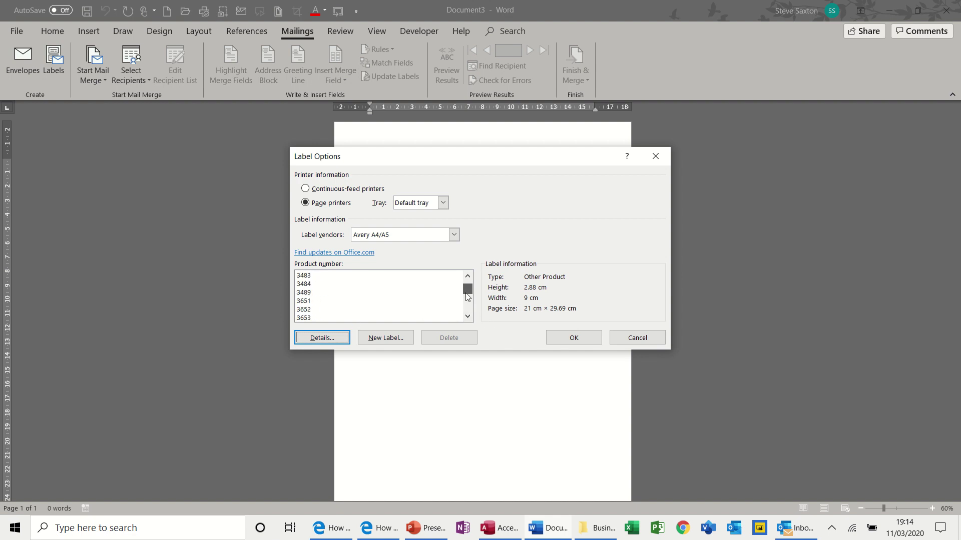
drag(466, 295, 467, 309)
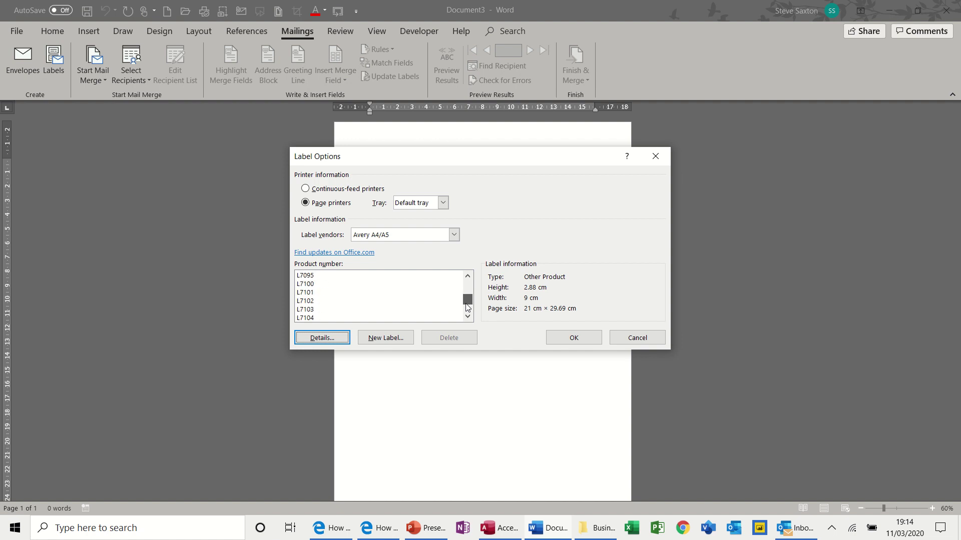
Compare the layout details of Avery labels L7101 and L7104.
click(303, 293)
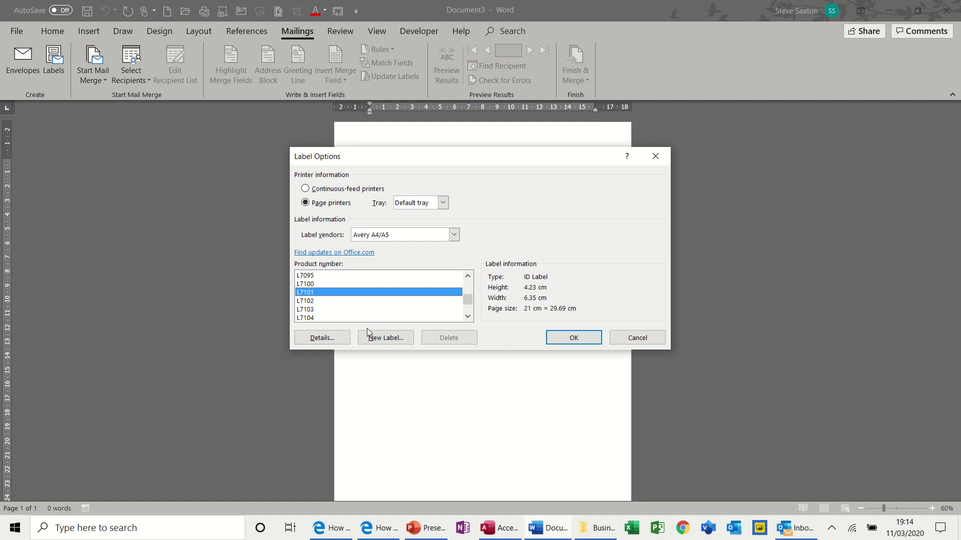
click(333, 342)
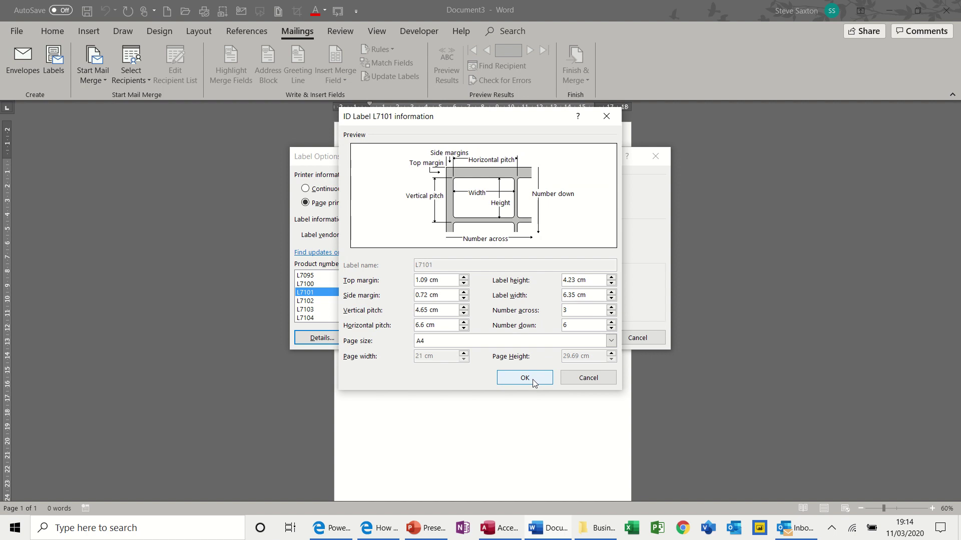
click(584, 379)
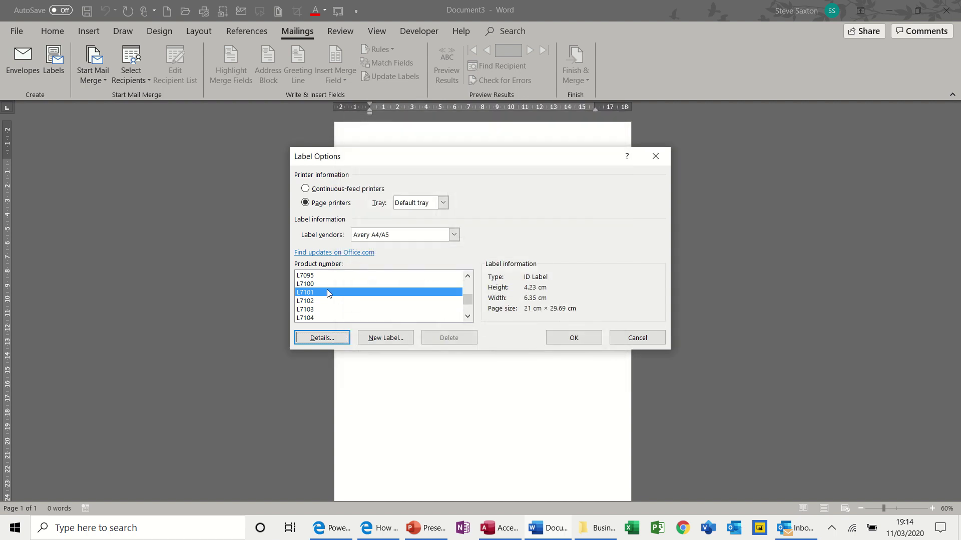
click(314, 317)
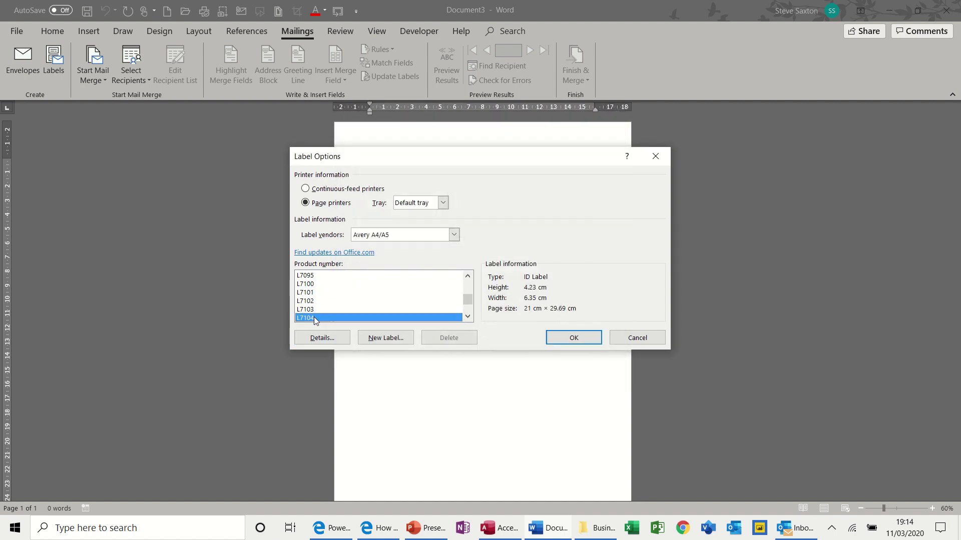
click(323, 338)
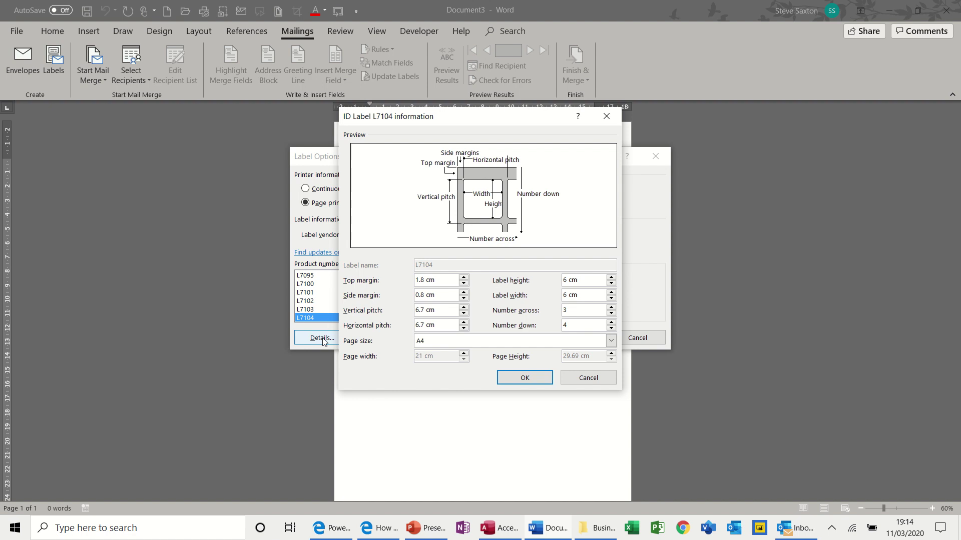
click(588, 377)
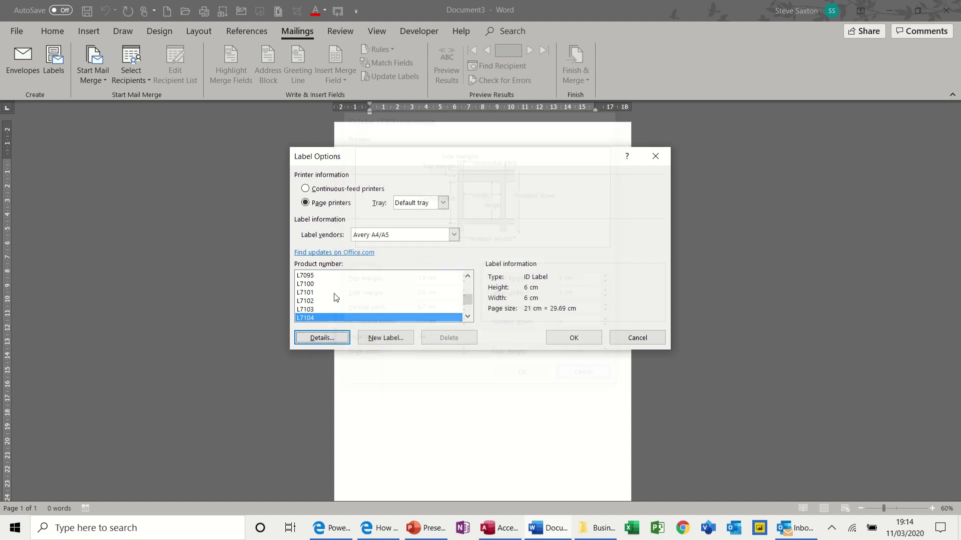
Check L7100's layout, then reselect L7101 and review its details again.
click(310, 283)
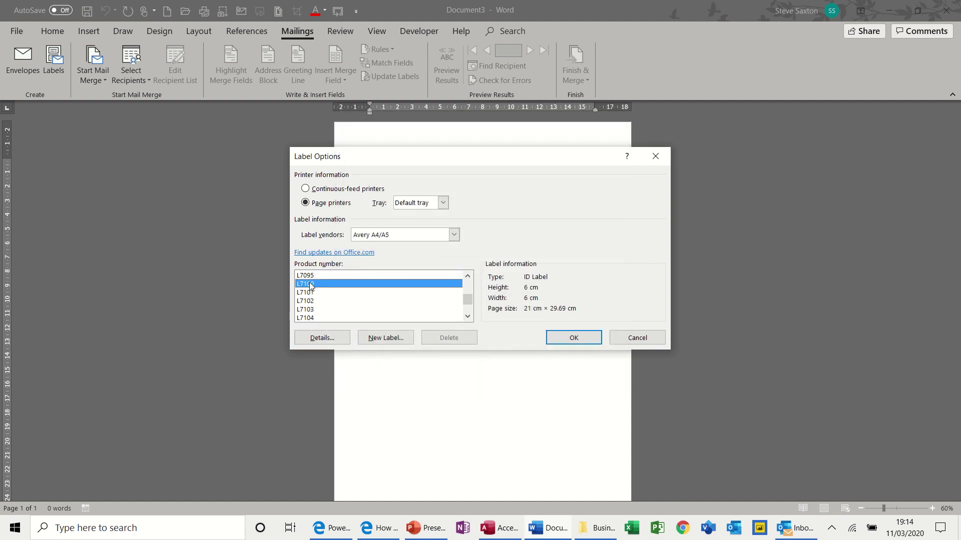
click(333, 340)
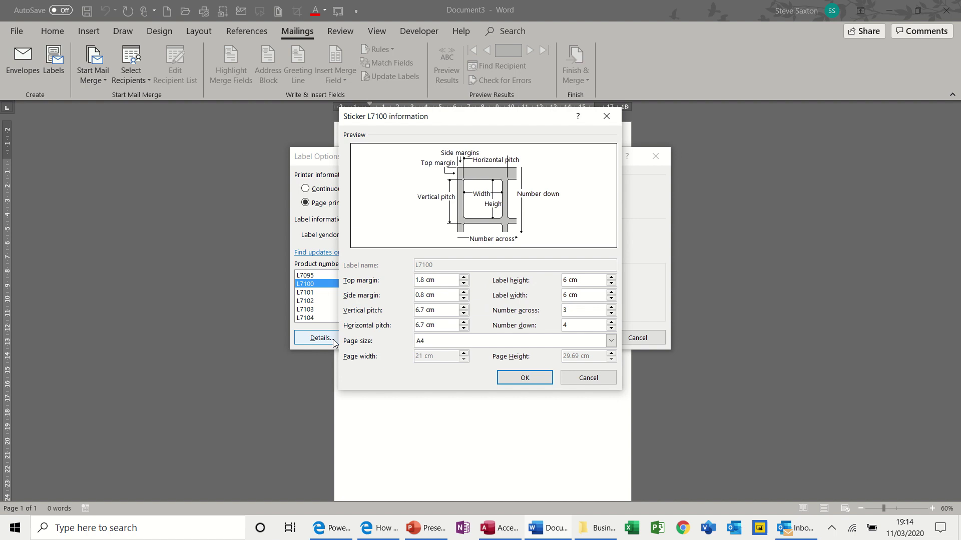
click(599, 379)
click(322, 293)
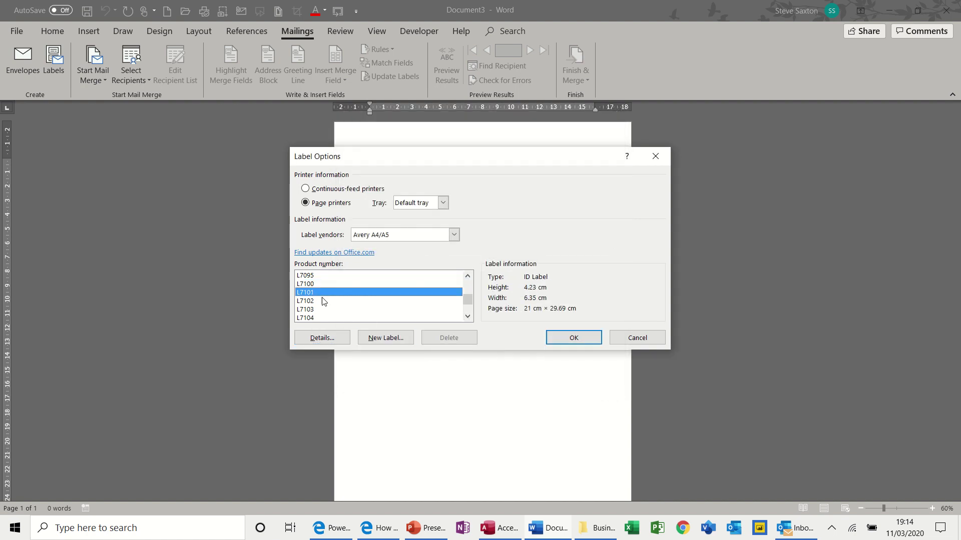
click(327, 339)
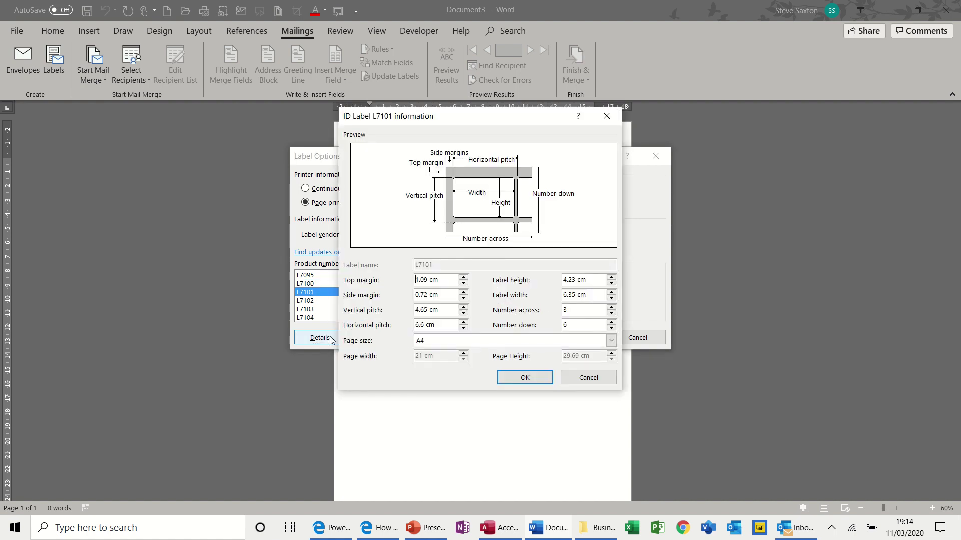
click(580, 382)
Confirm L7101, then use TblAddressDetails from Examples > Access 2018 > CompanyRecords.accdb as recipients.
click(572, 337)
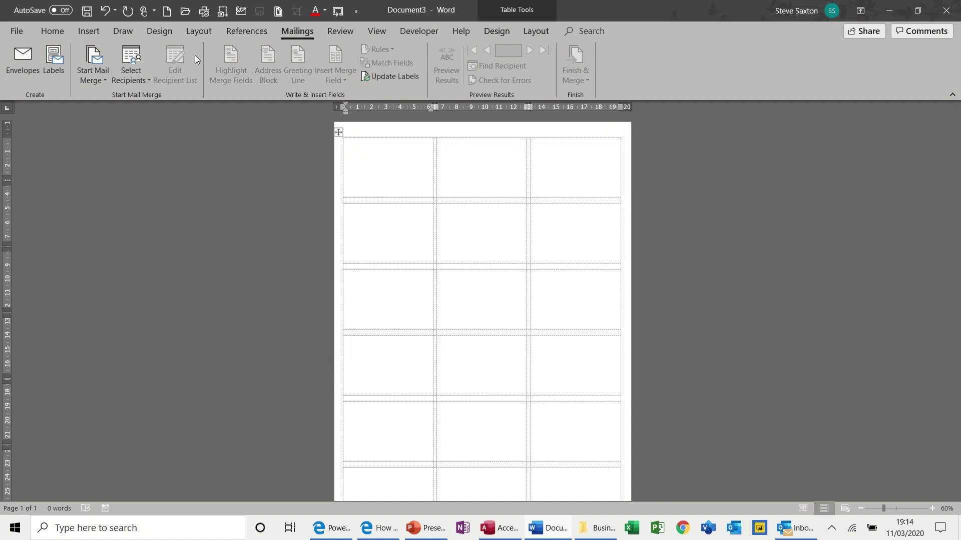
click(131, 70)
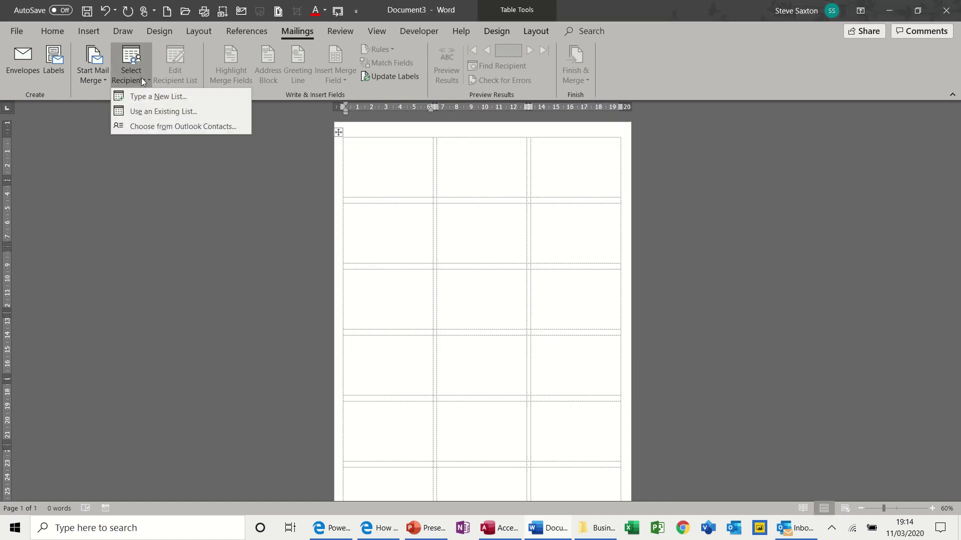
click(146, 110)
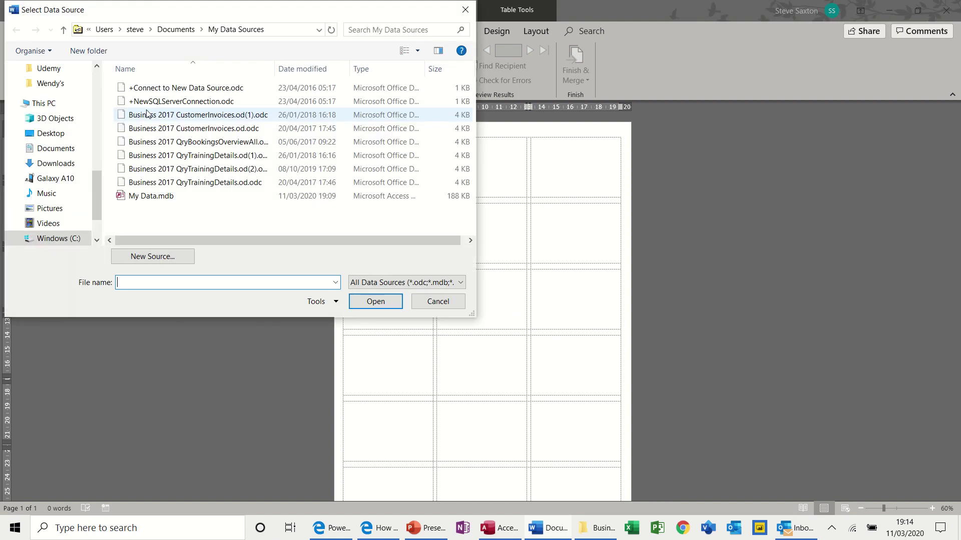
drag(93, 186, 95, 135)
click(65, 184)
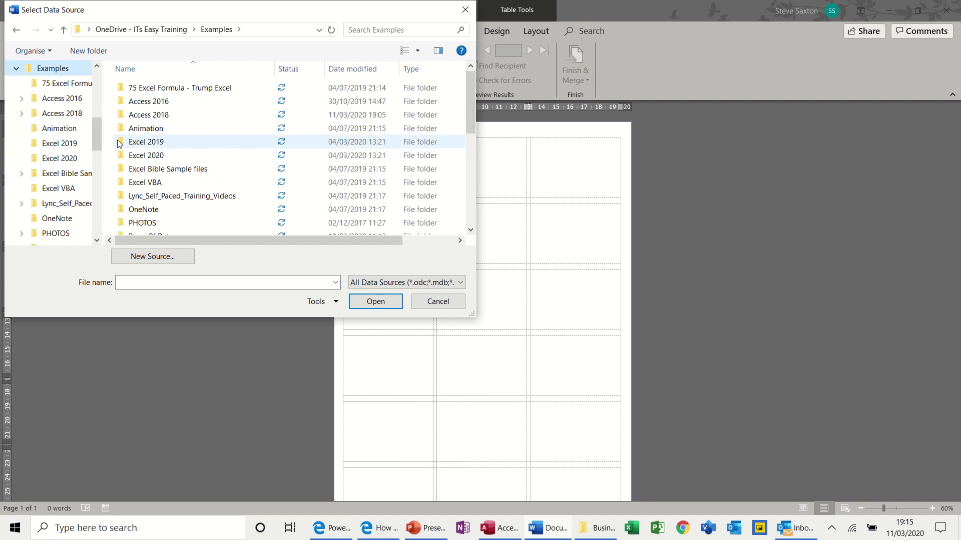
double_click(141, 120)
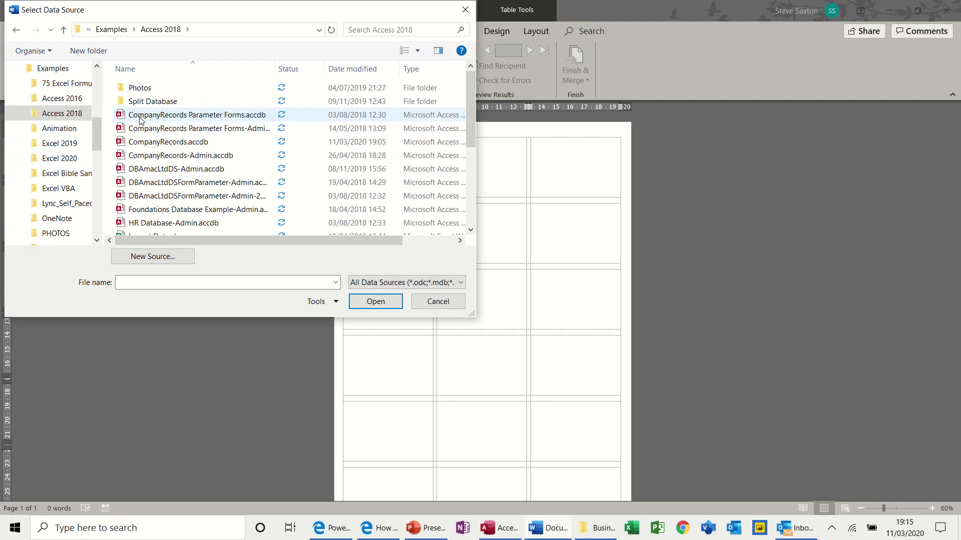
double_click(140, 142)
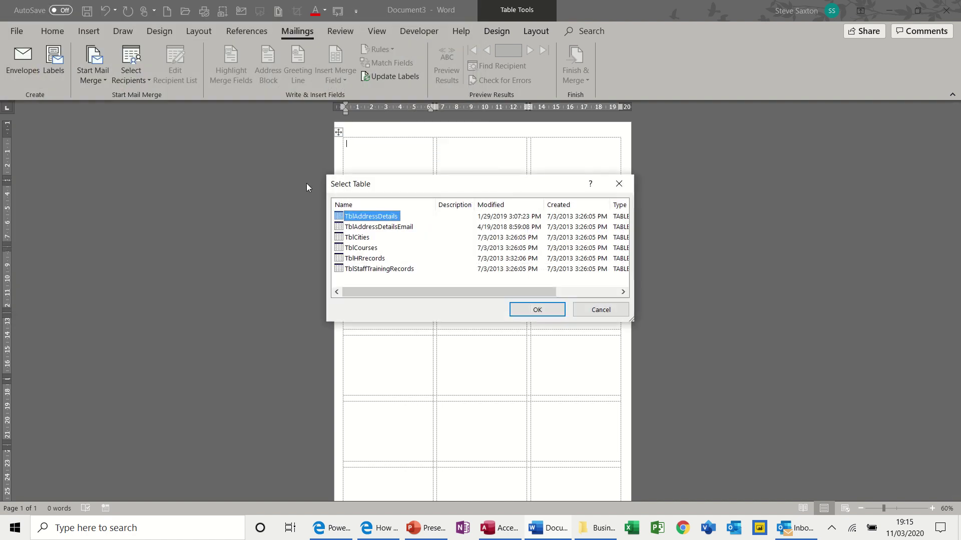
double_click(350, 216)
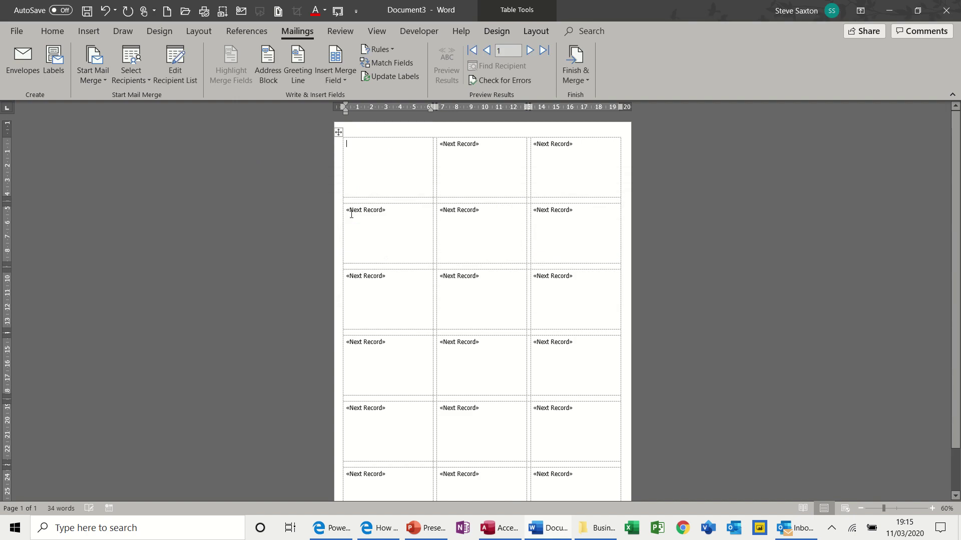
Add a default address block to the first label, preview results, and update all labels.
click(272, 69)
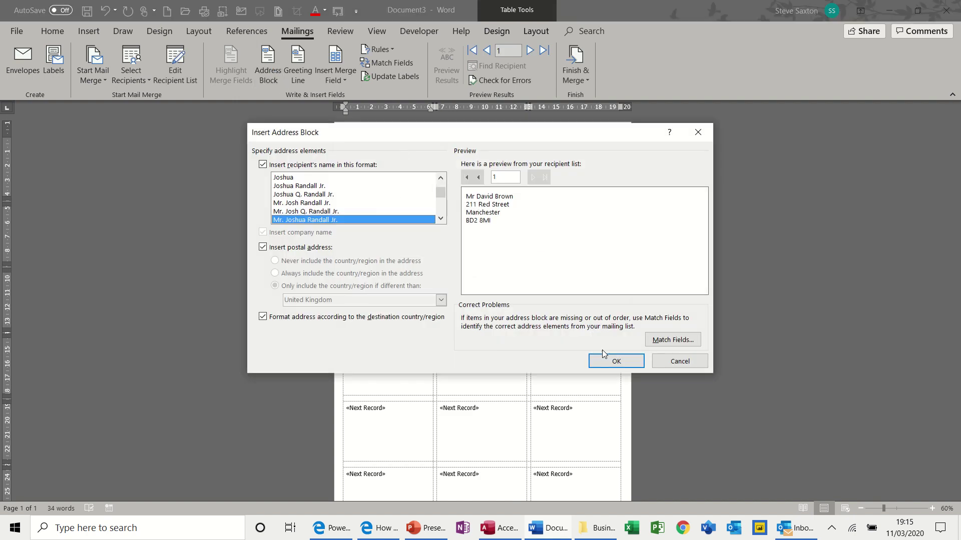
click(606, 359)
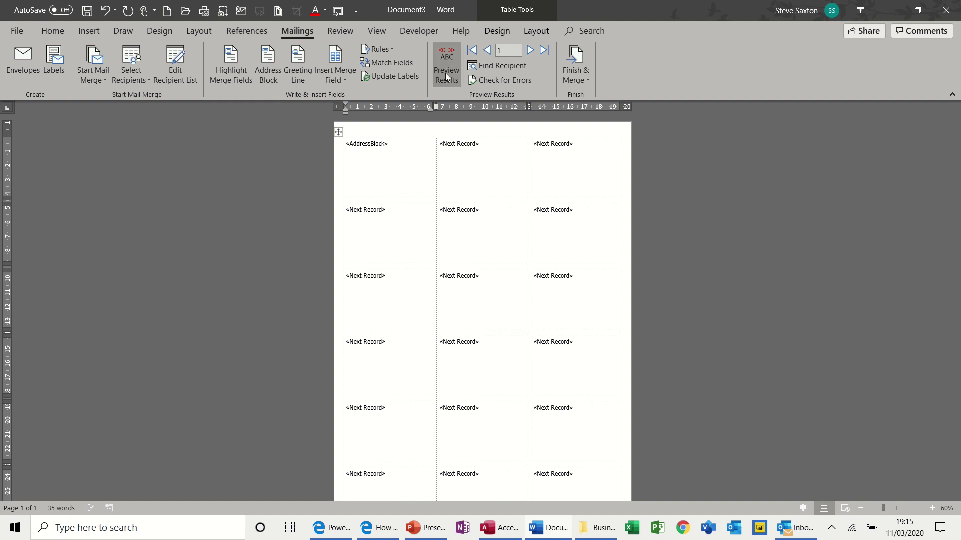
click(445, 73)
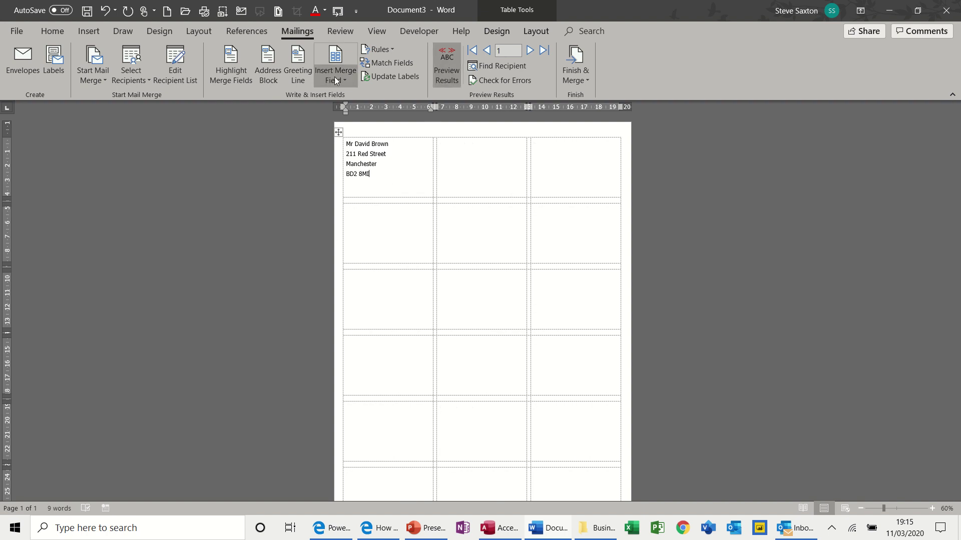
click(379, 76)
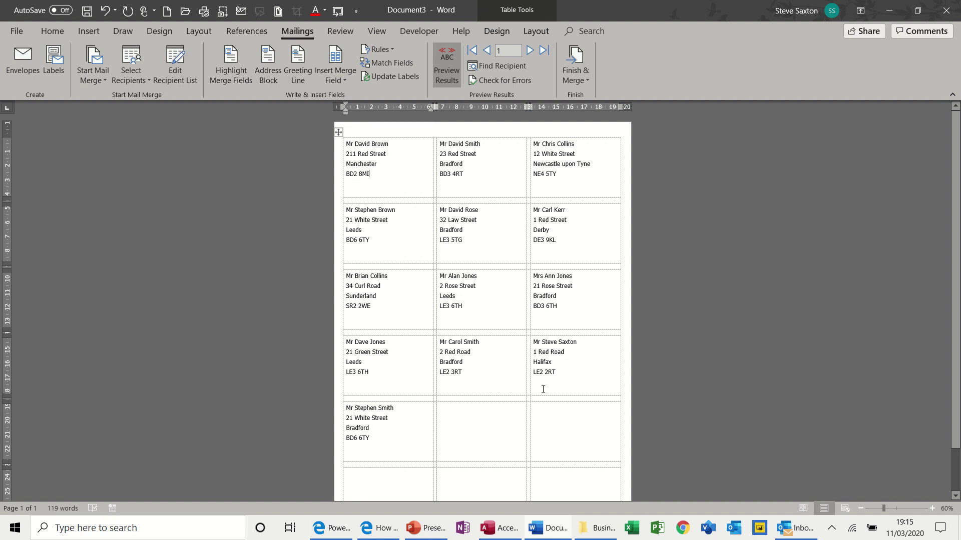
Discard the merged labels, start a new blank document, and cancel out of the Envelopes settings.
key(ctrl+w)
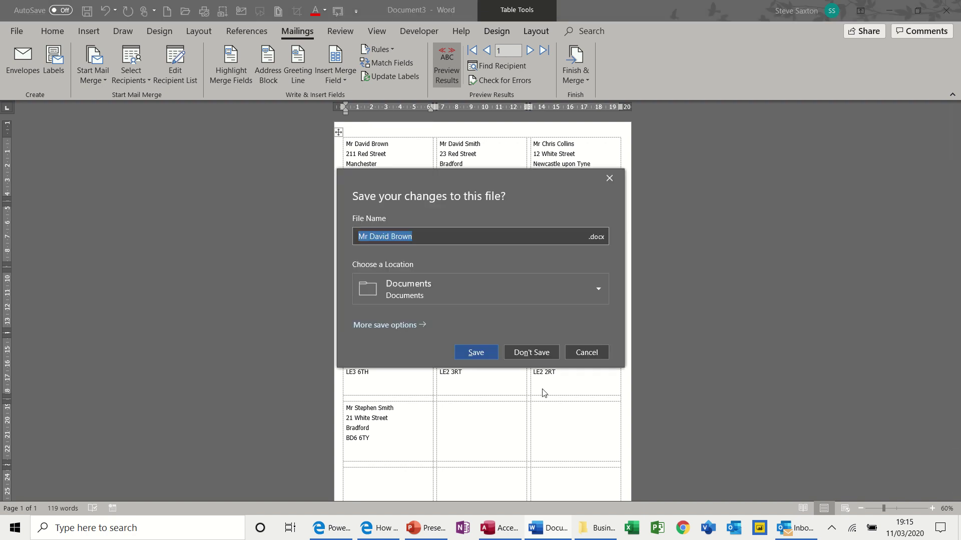
click(531, 355)
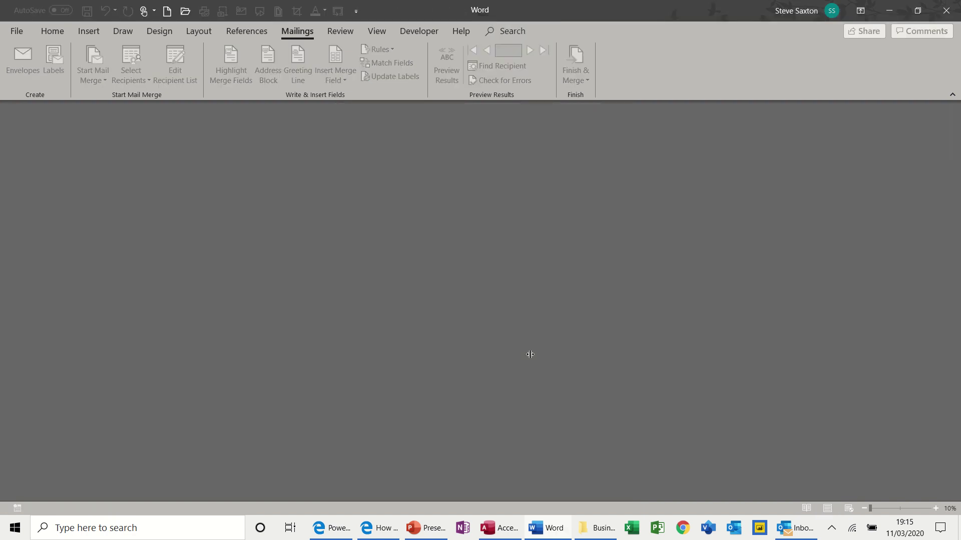
key(ctrl+n)
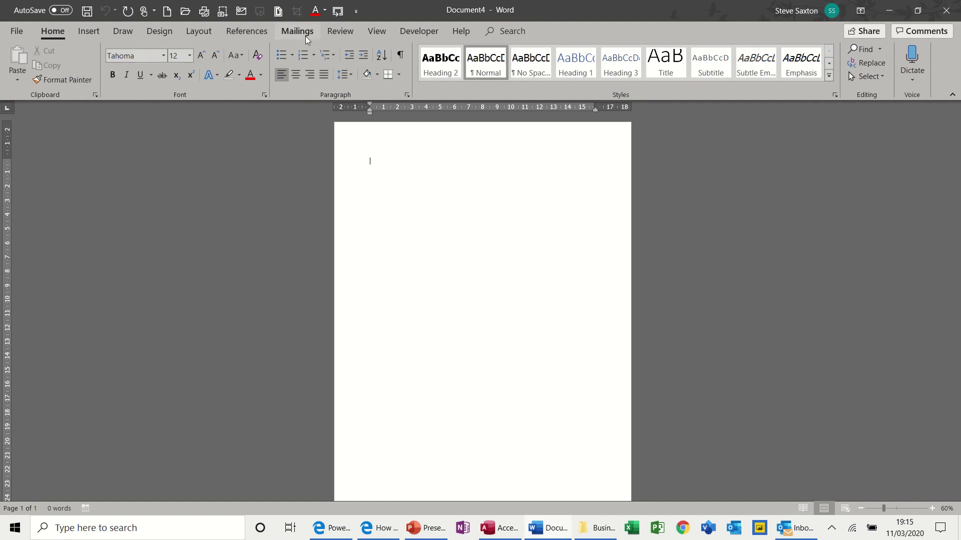
click(305, 35)
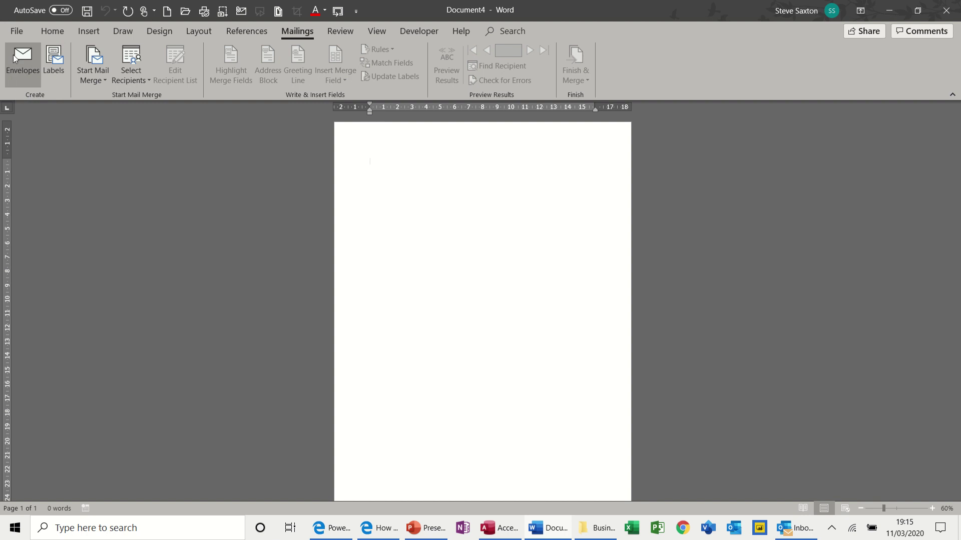
click(20, 61)
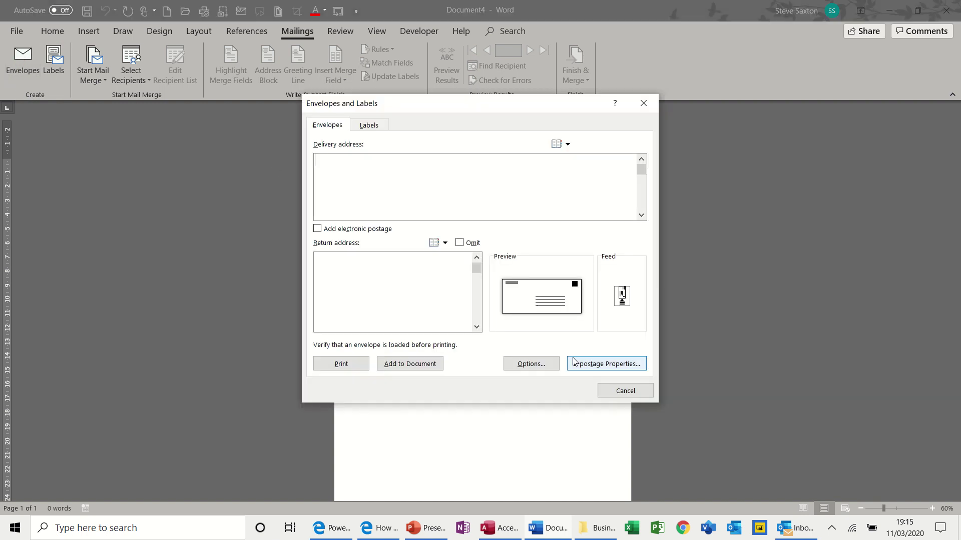
click(625, 391)
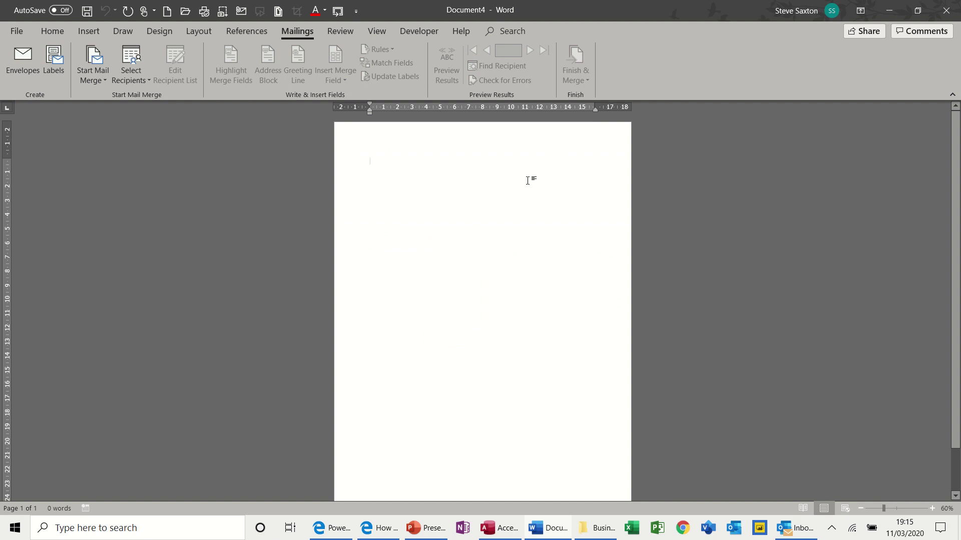
Indent the paragraph to about 10 cm, type the recipient's name and address lines, and select them.
text(le)
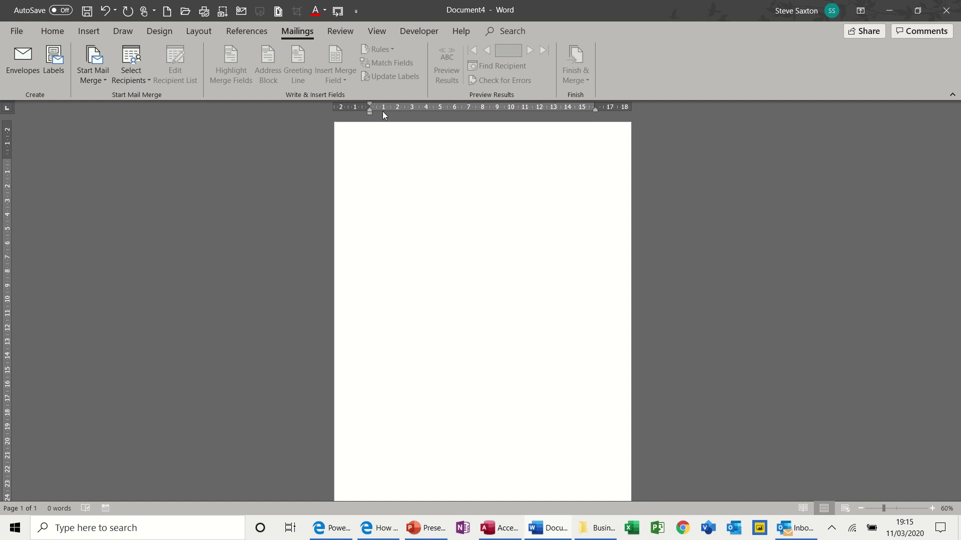
drag(370, 112, 515, 121)
text(M)
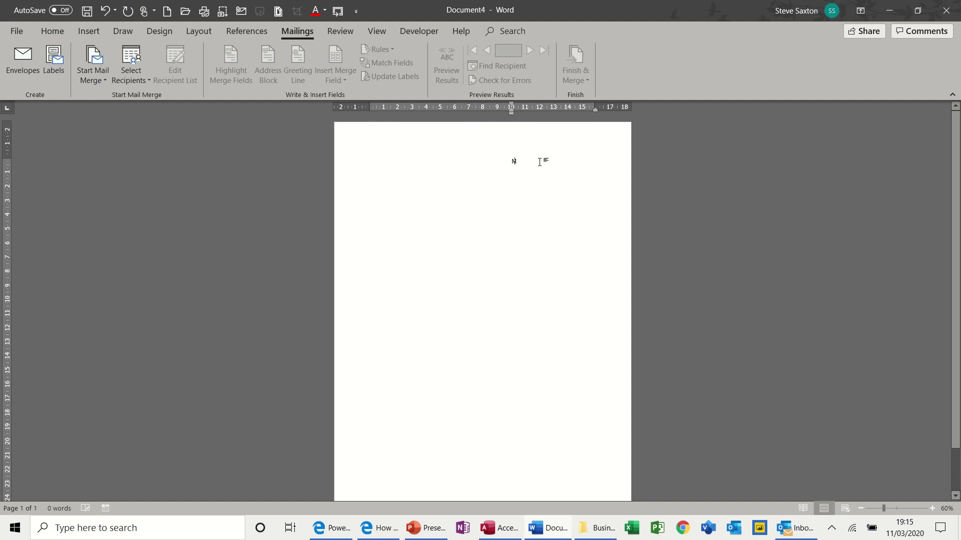
text(r S Saxton)
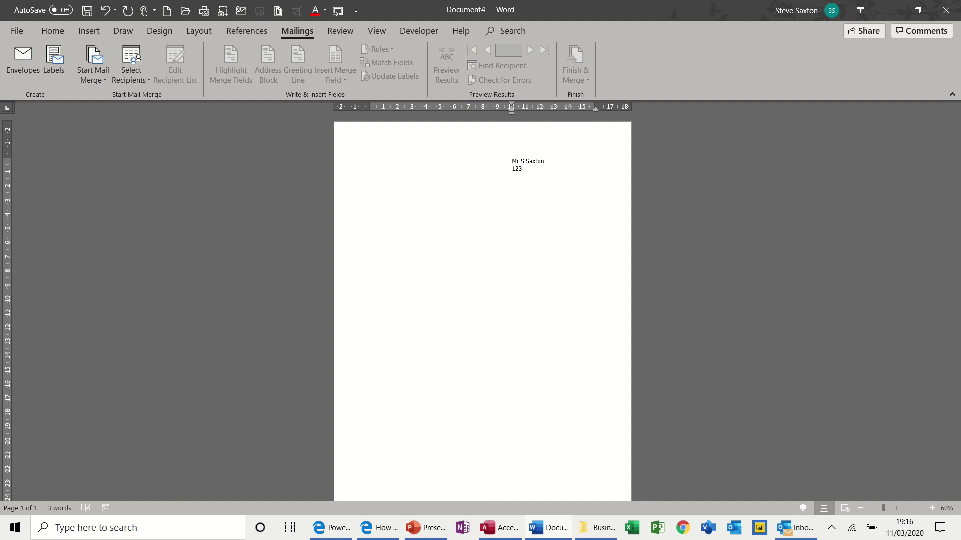
text(eld)
text(ib)
text(radford)
key(Return)
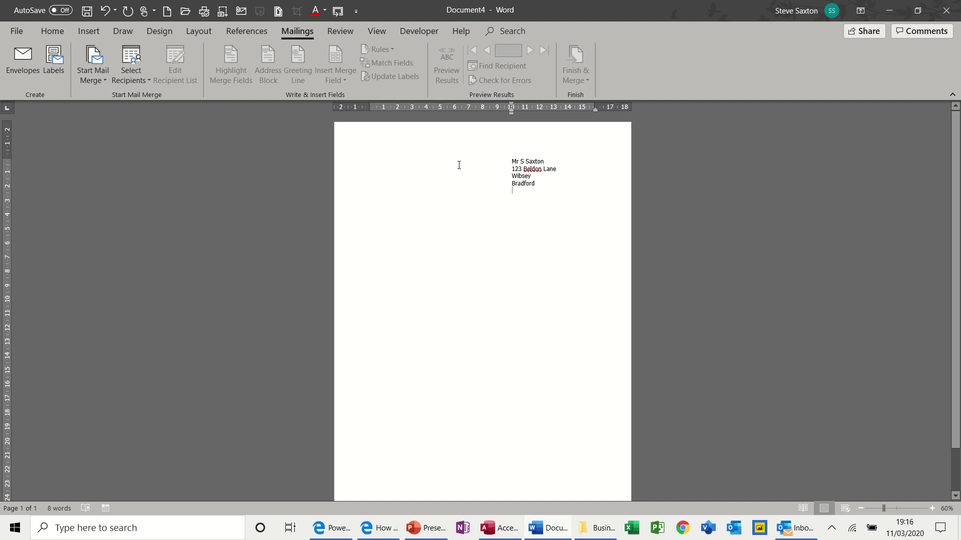
drag(352, 165, 353, 188)
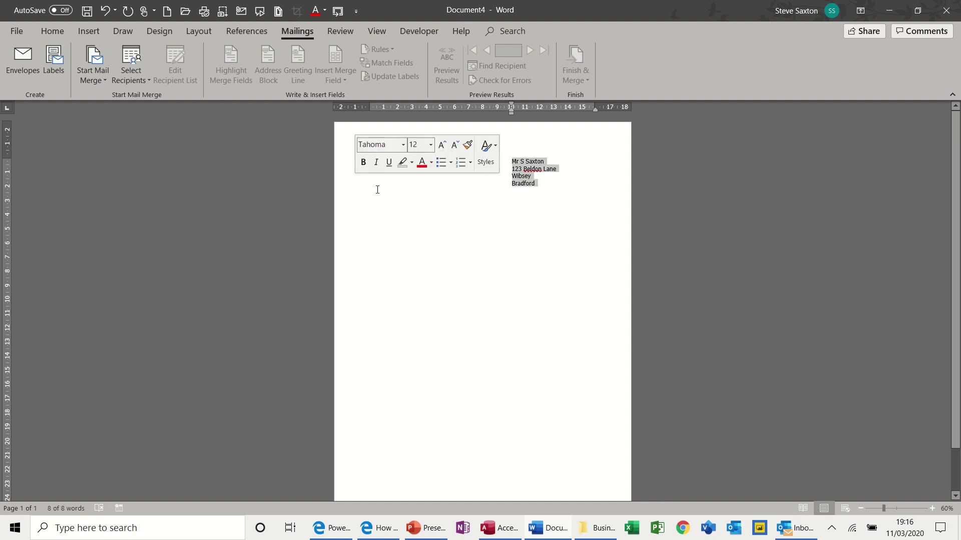
Add an envelope with the selected address, move its delivery address higher, then close without saving.
click(21, 59)
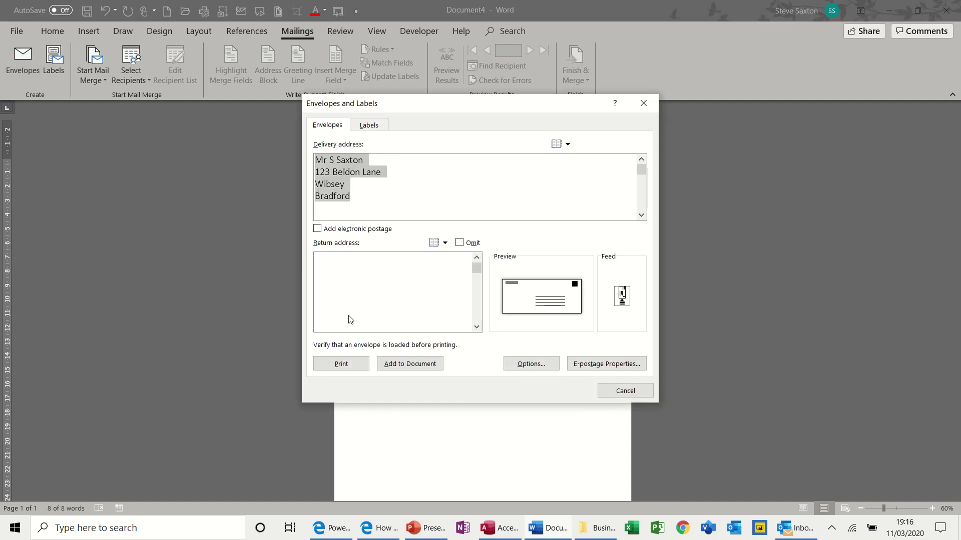
click(413, 365)
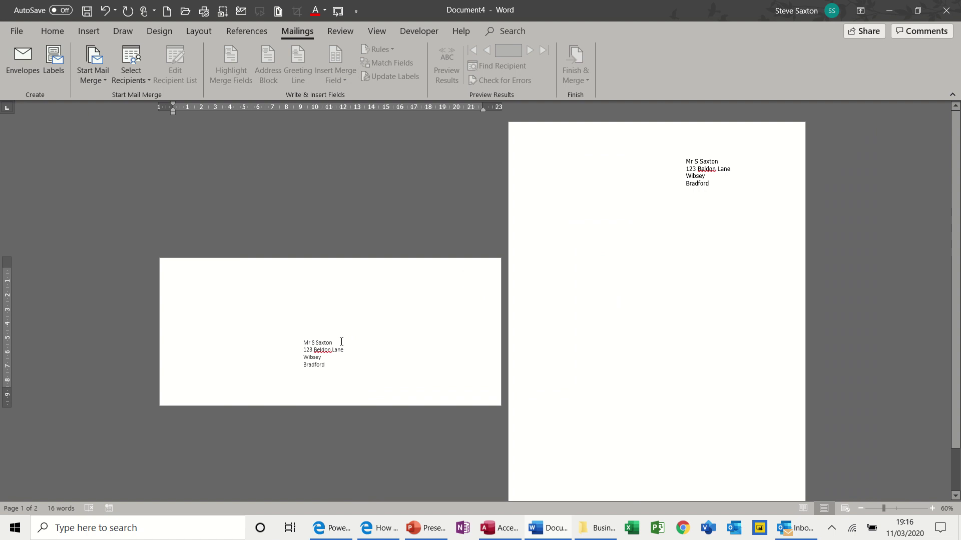
click(346, 344)
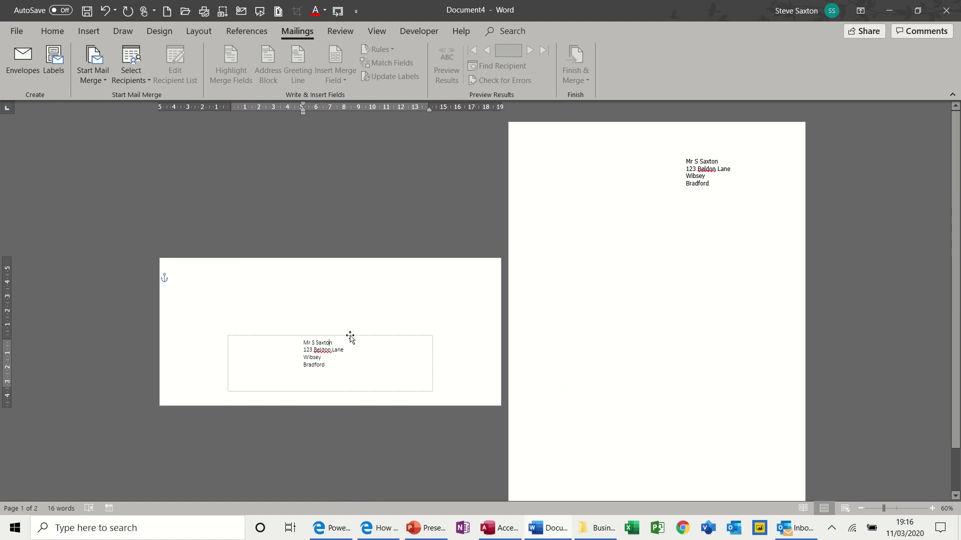
drag(350, 336, 352, 311)
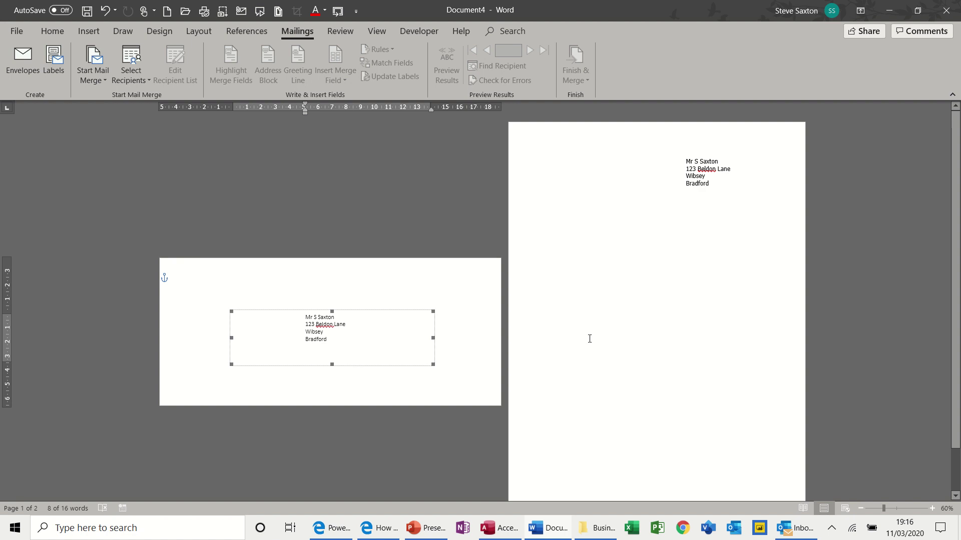
key(ctrl+w)
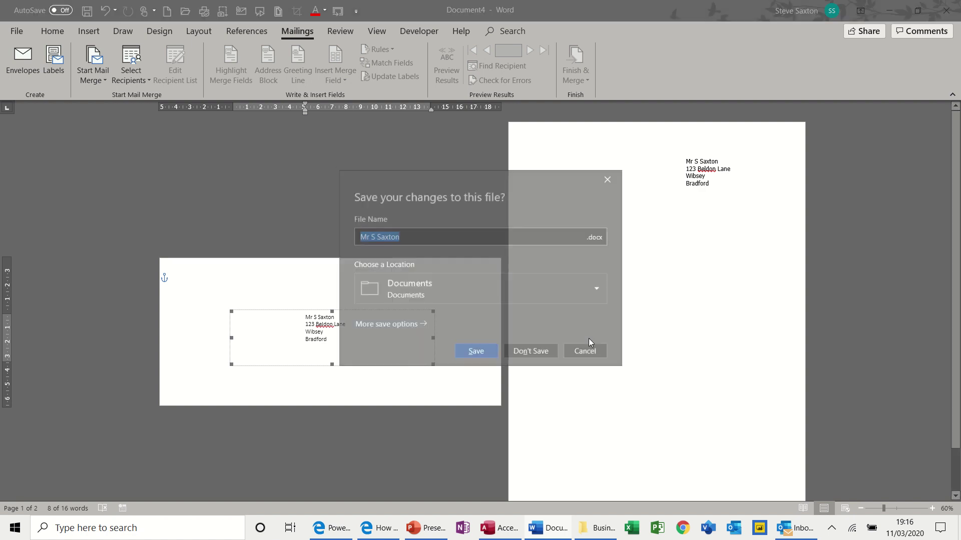
click(546, 353)
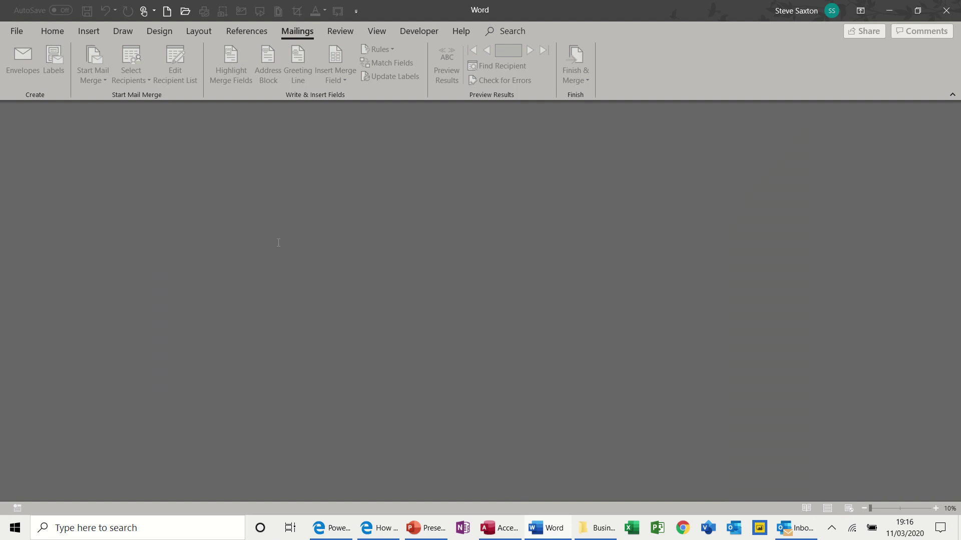
Start a new blank document and view the Envelopes and Labels settings without changing them.
key(ctrl+n)
click(291, 31)
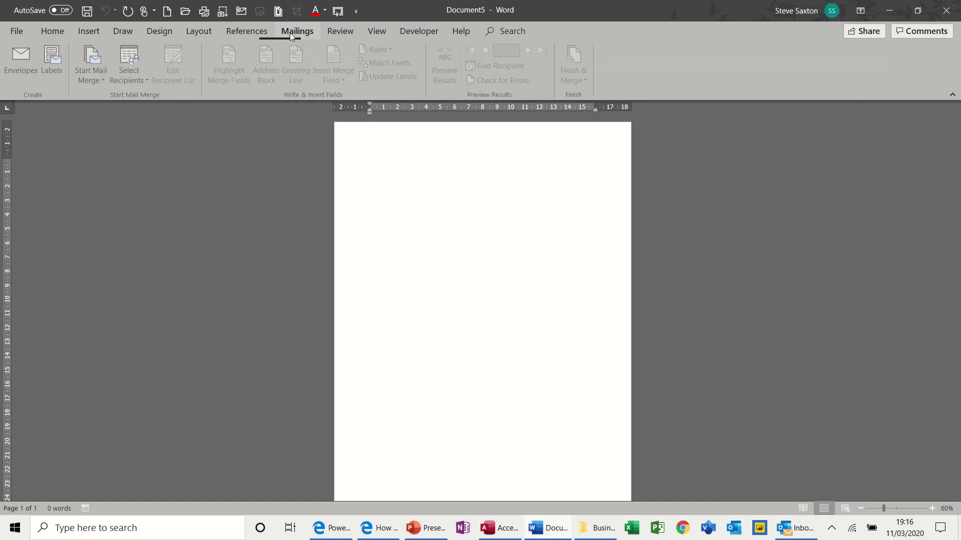
click(56, 65)
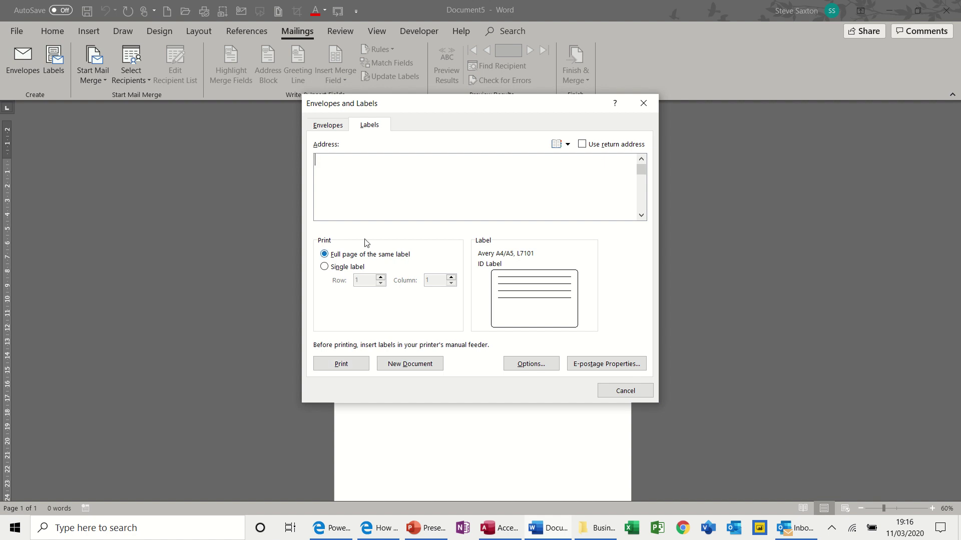
click(334, 126)
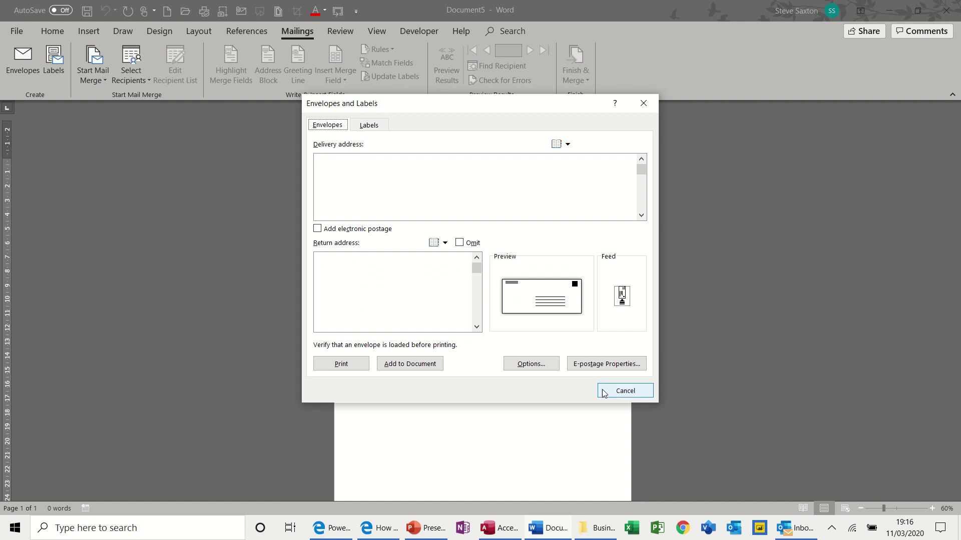
click(624, 391)
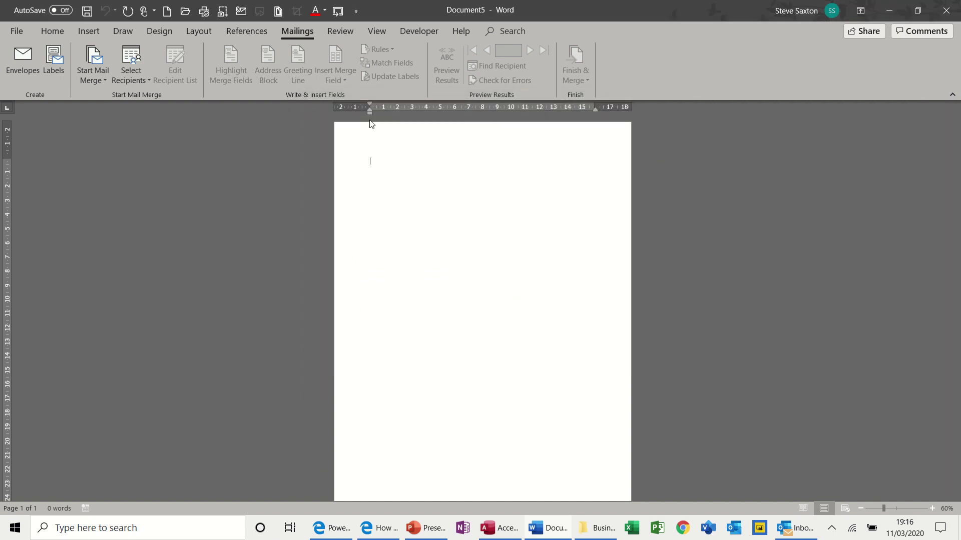
Indent to about 10 cm, type the four-line name, street, district and town address, then select it.
drag(366, 118, 512, 118)
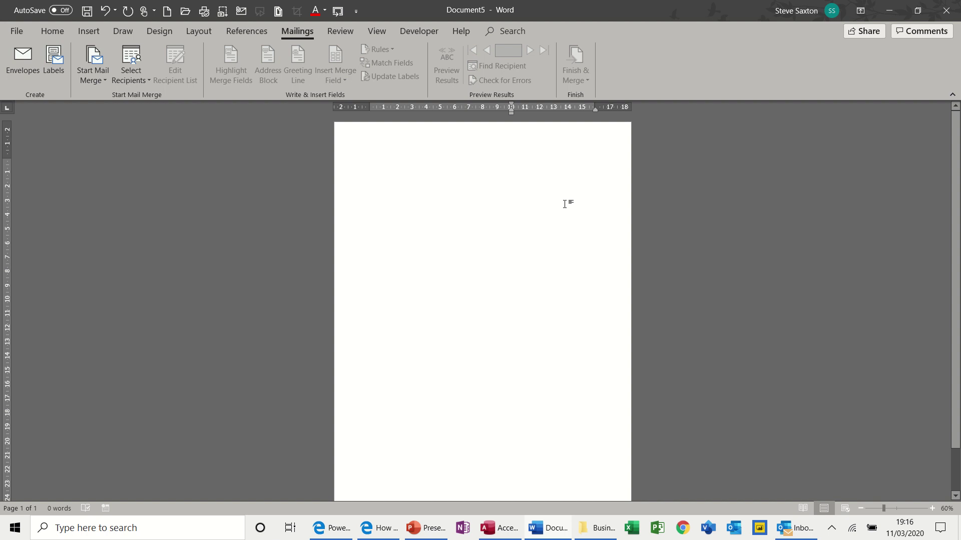
text(Mr S Sax)
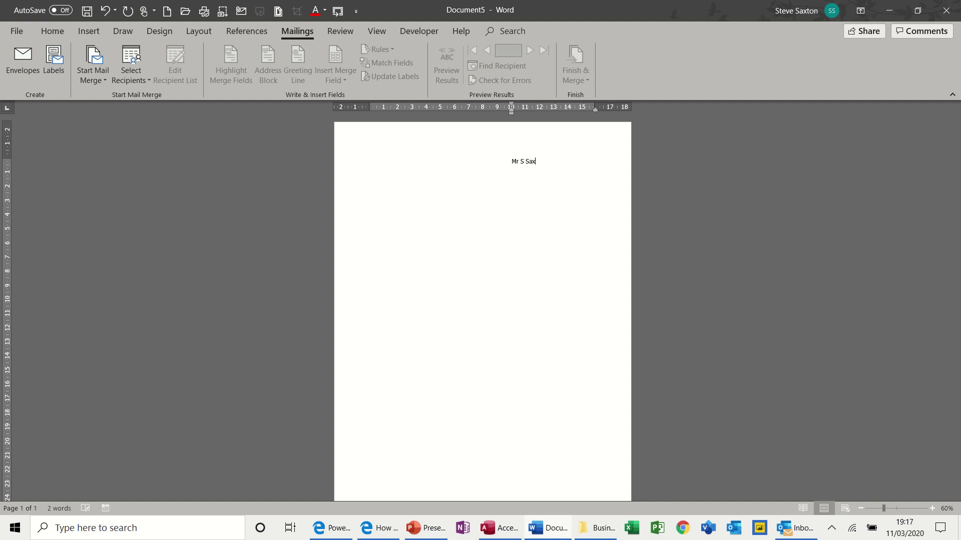
text(ton)
key(Return)
key(Return)
text(Bradfo)
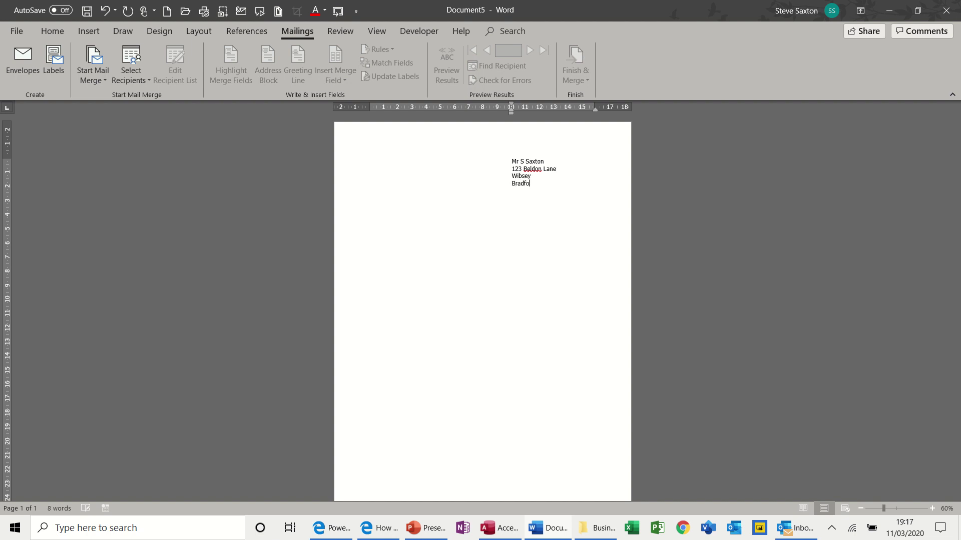
text(rd)
key(Return)
drag(509, 160, 536, 182)
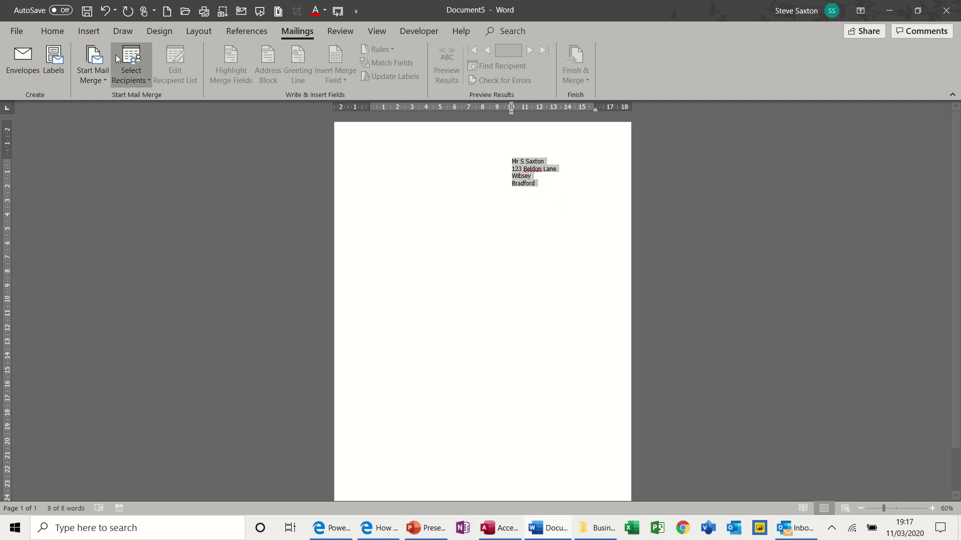
Make a new document with a full sheet of Avery L7101 labels, each showing the selected address.
click(53, 60)
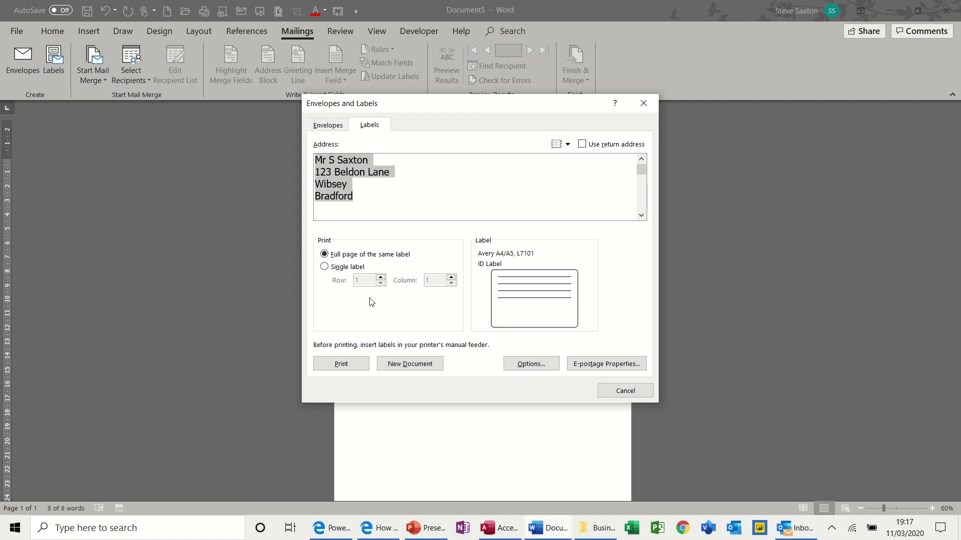
click(409, 364)
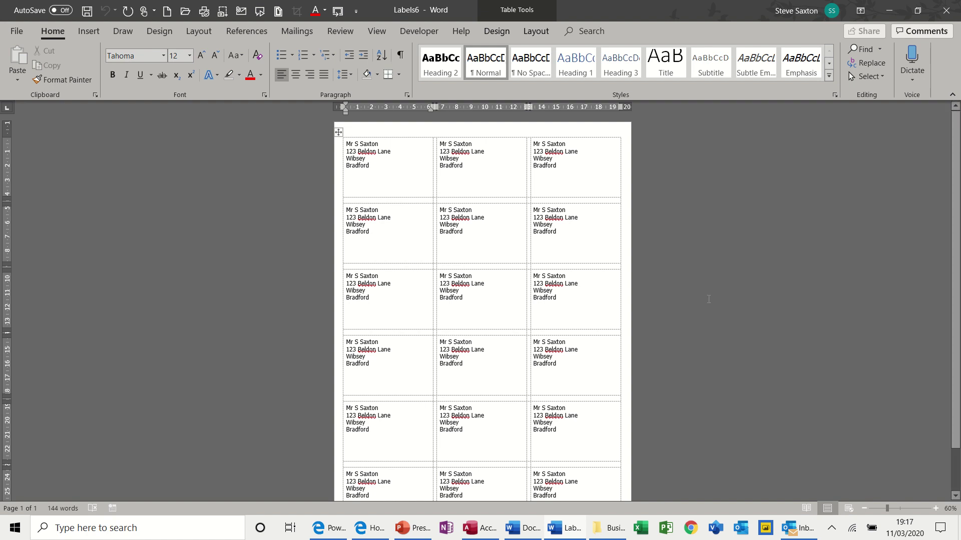
Close the Labels6 sheet without saving, returning to Document5.
key(ctrl+w)
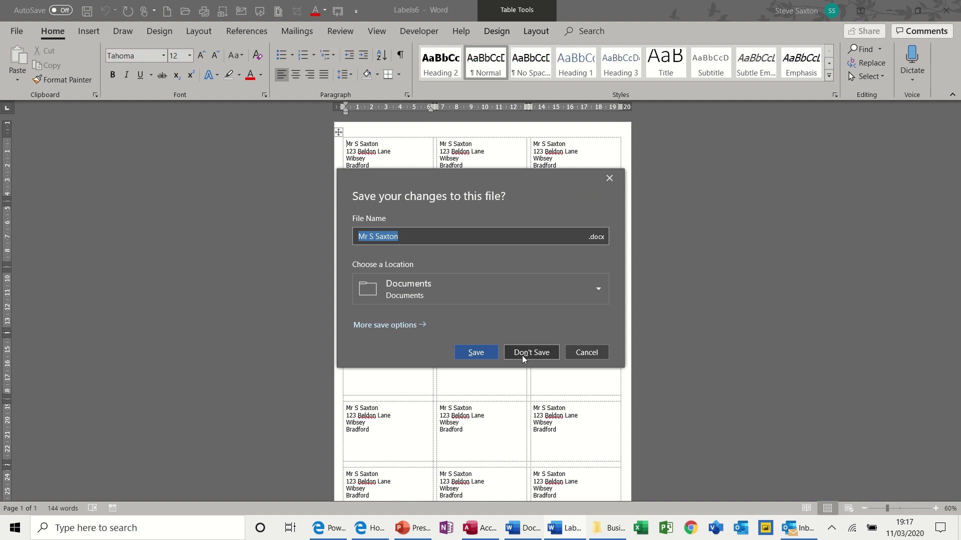
click(523, 356)
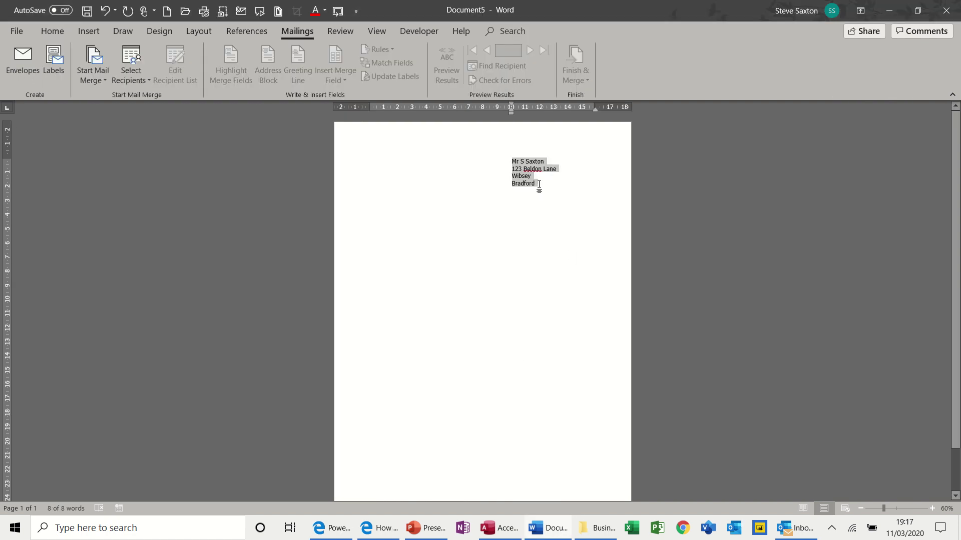